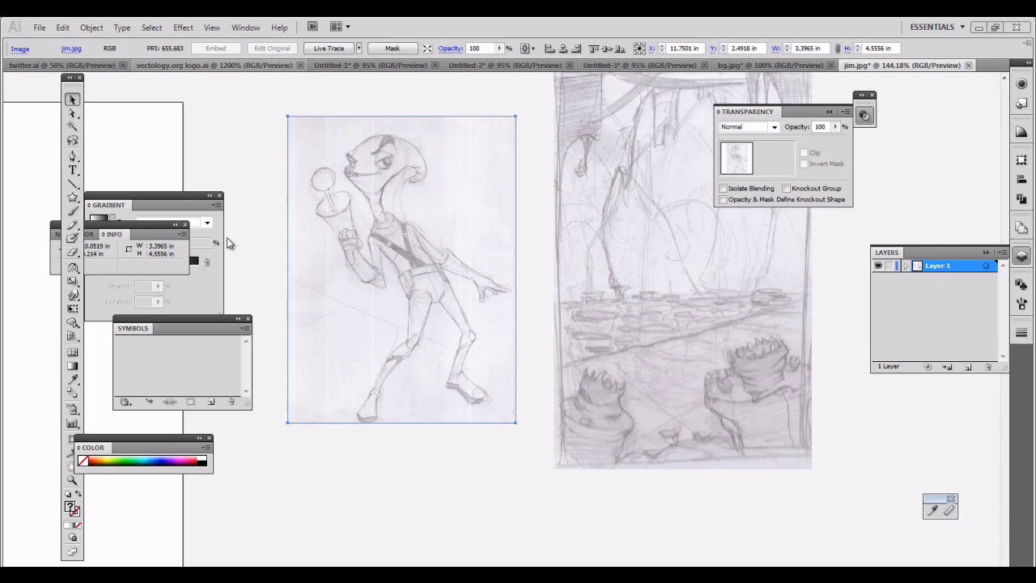
Tidy the workspace: dock Gradient, close the Symbols library, and rearrange Layers and Transparency.
mouse_move(172, 205)
left_mouse_down()
mouse_move(1026, 369)
mouse_move(1021, 359)
left_mouse_up()
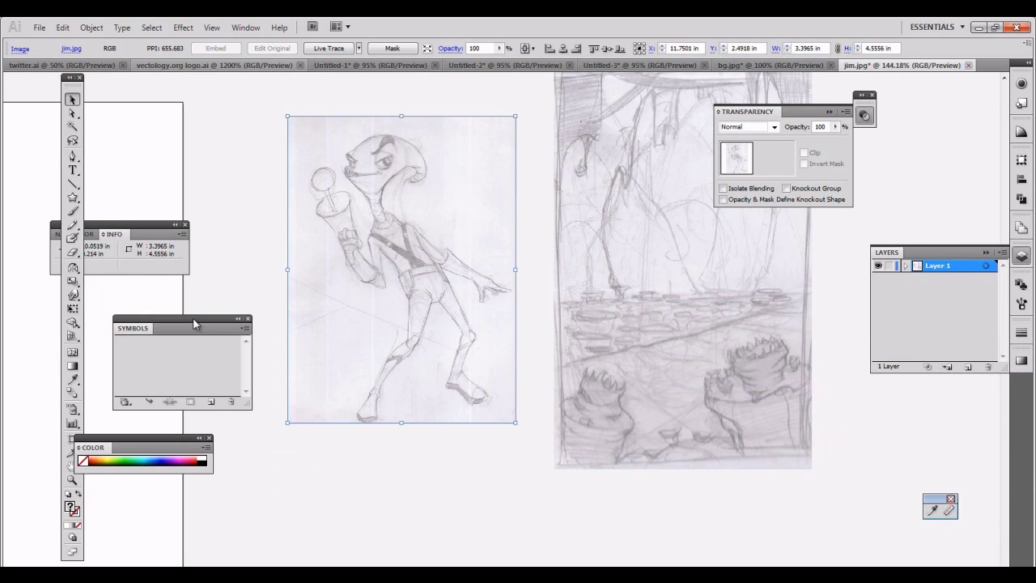
left_click_drag(195, 327, 890, 453)
left_click(943, 446)
mouse_move(939, 252)
left_mouse_down()
mouse_move(1027, 421)
mouse_move(939, 386)
left_mouse_up()
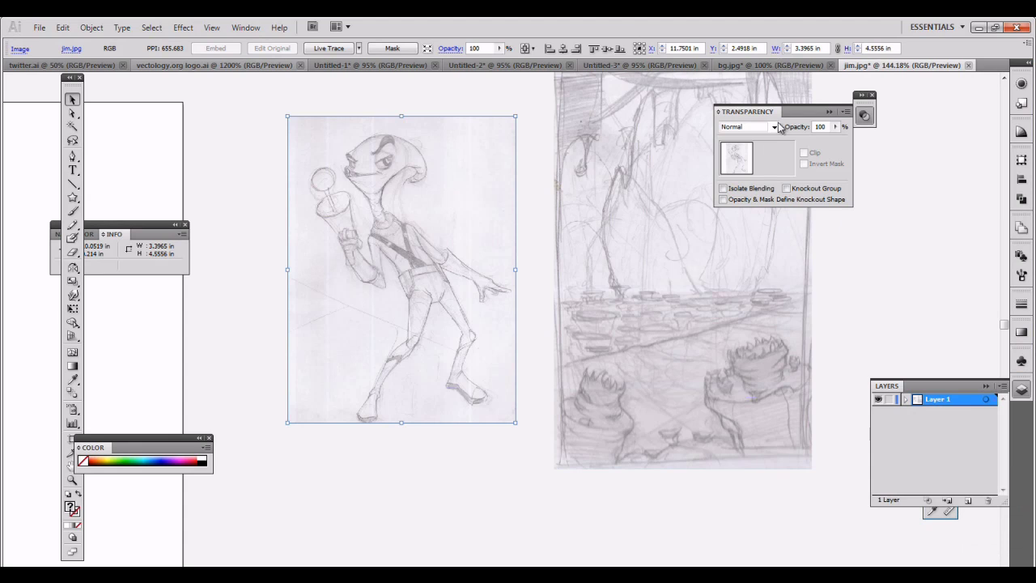
left_click_drag(810, 119, 953, 220)
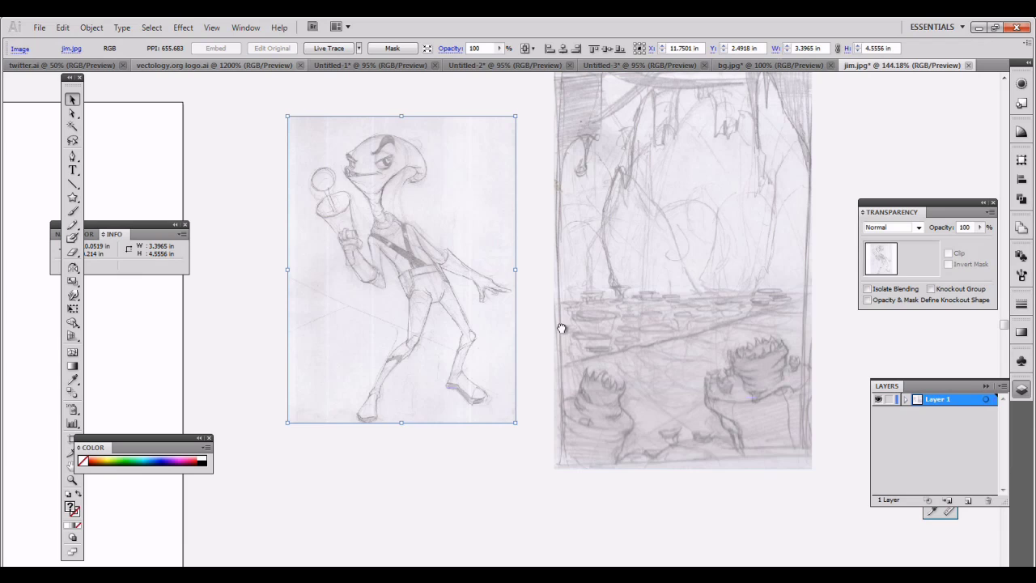
scroll(486, 324, "up", 2)
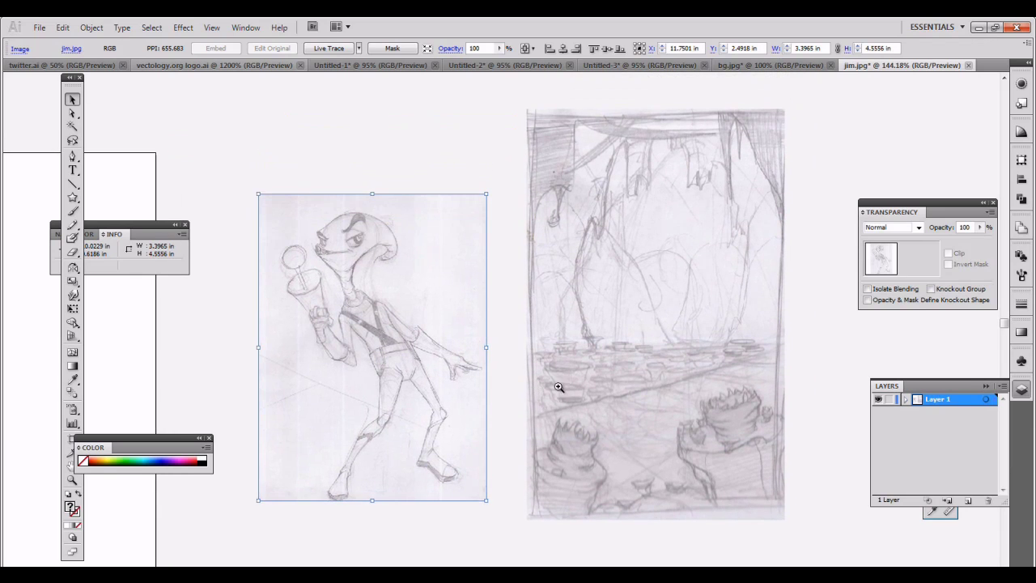
left_click(673, 393)
Centre the Jim sketch over the background sketch and set its blend mode to Multiply.
left_click_drag(303, 303, 600, 274)
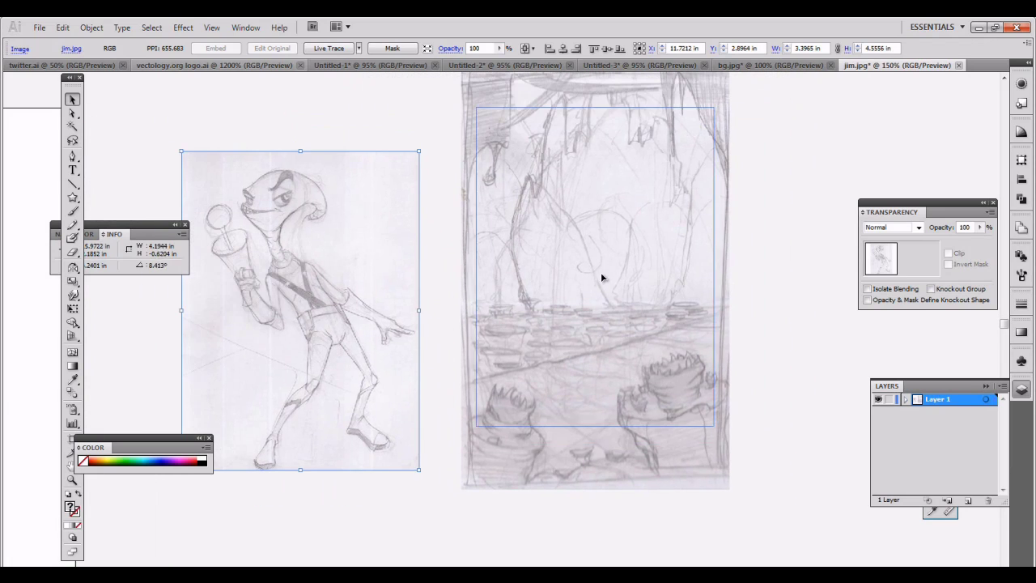
left_click(891, 228)
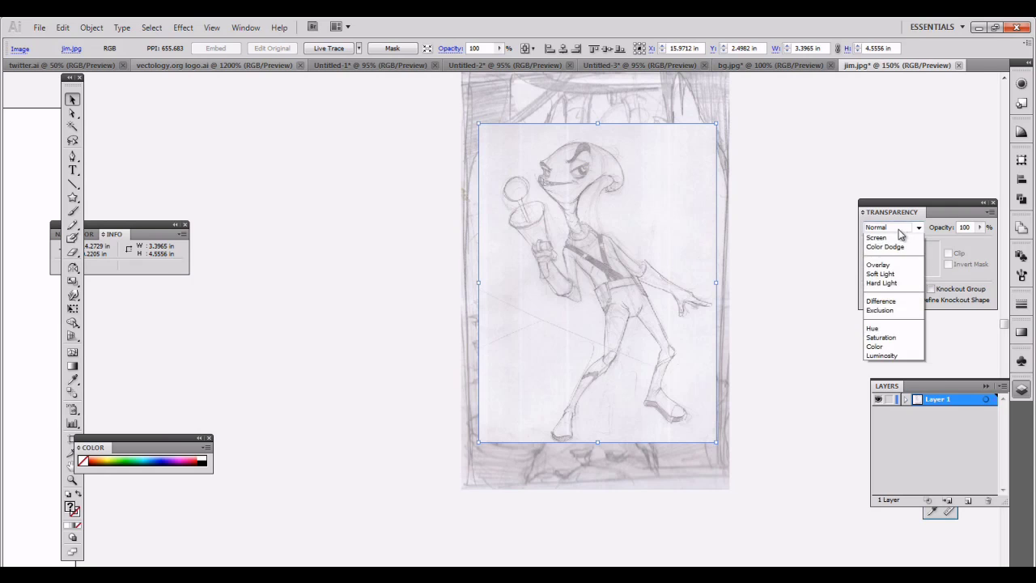
left_click(886, 267)
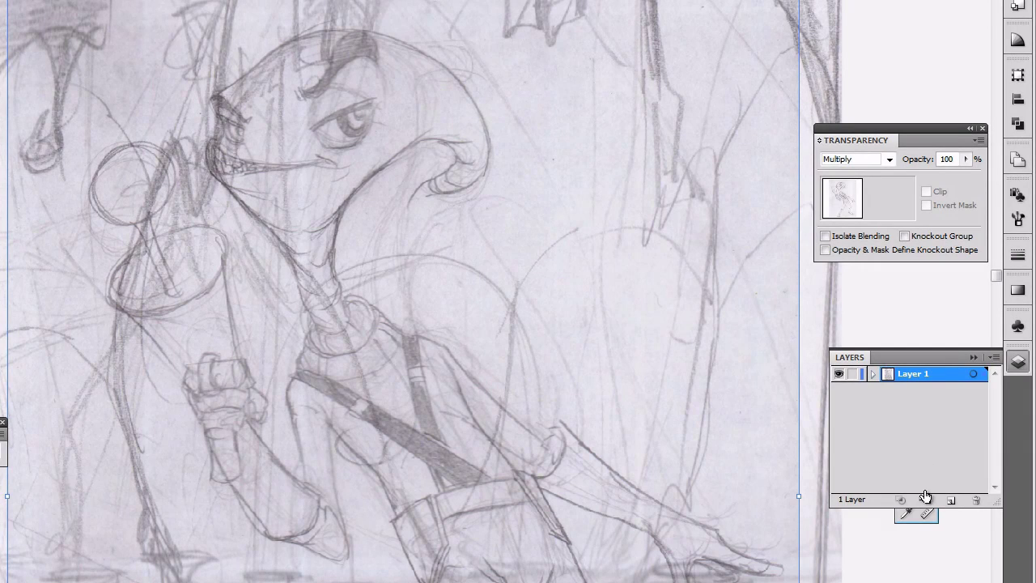
Add Layer 2, move the selected artwork onto it, and make Layer 1 active.
left_click(951, 500)
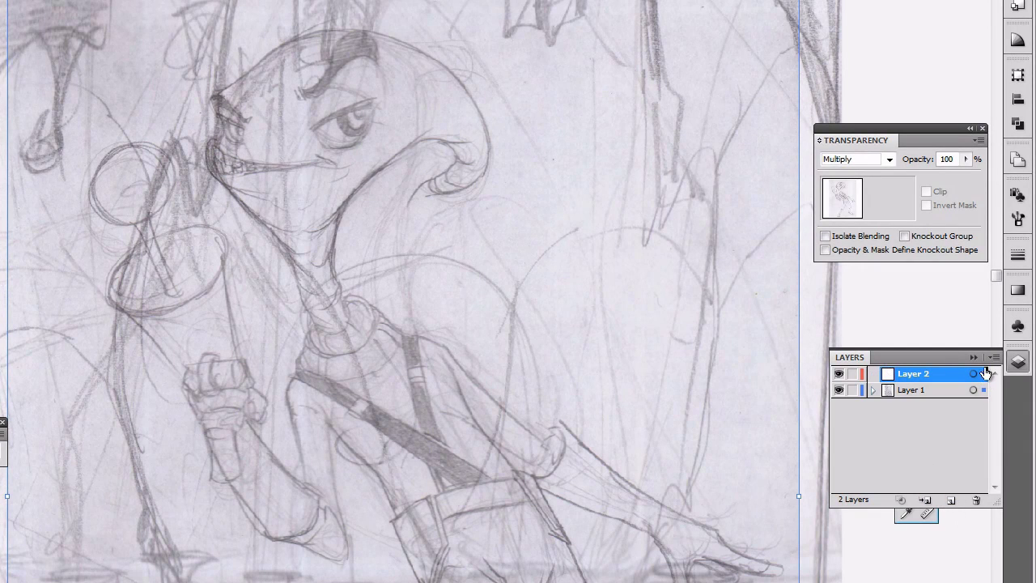
left_click_drag(981, 391, 985, 373)
left_click(905, 389)
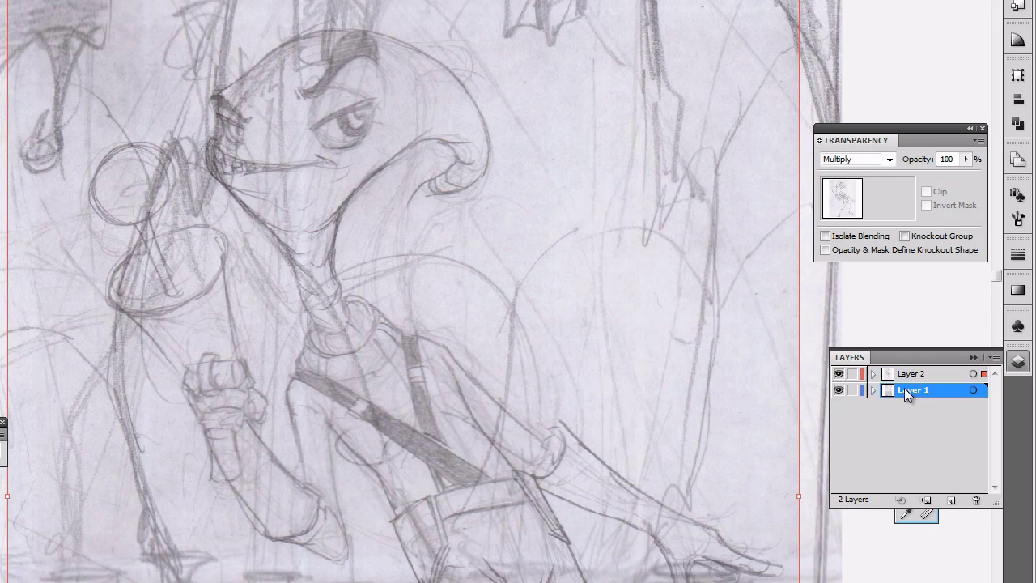
left_click(848, 373)
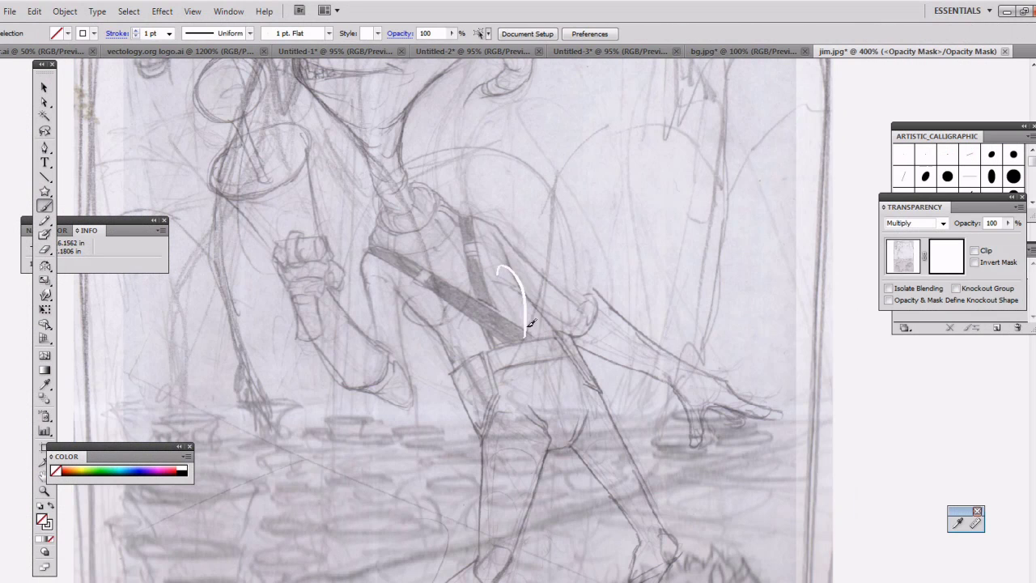
Paint a mask stroke over the strap, then set both fill and stroke to black.
left_click_drag(491, 317, 535, 319)
left_click(185, 466)
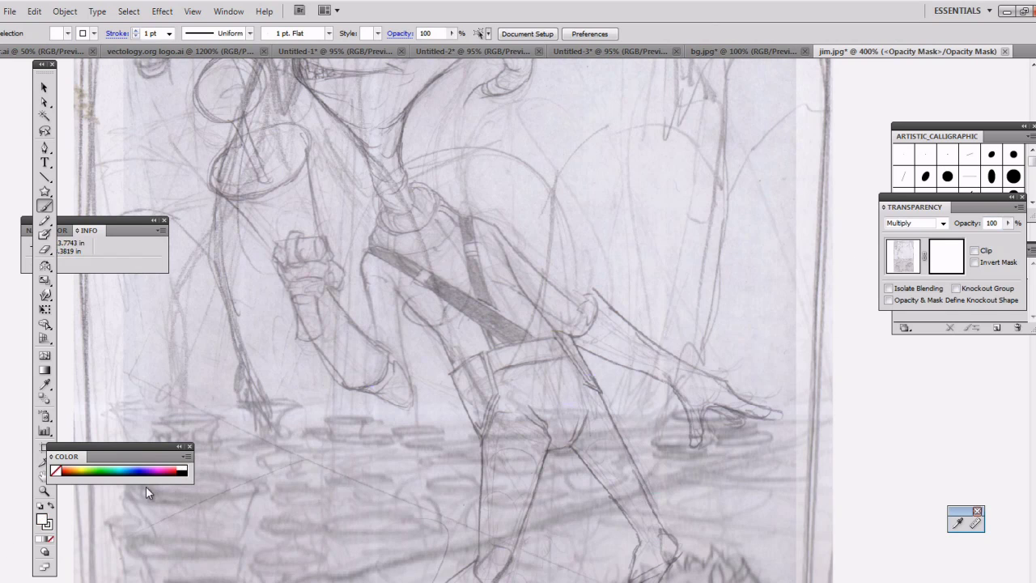
left_click(182, 476)
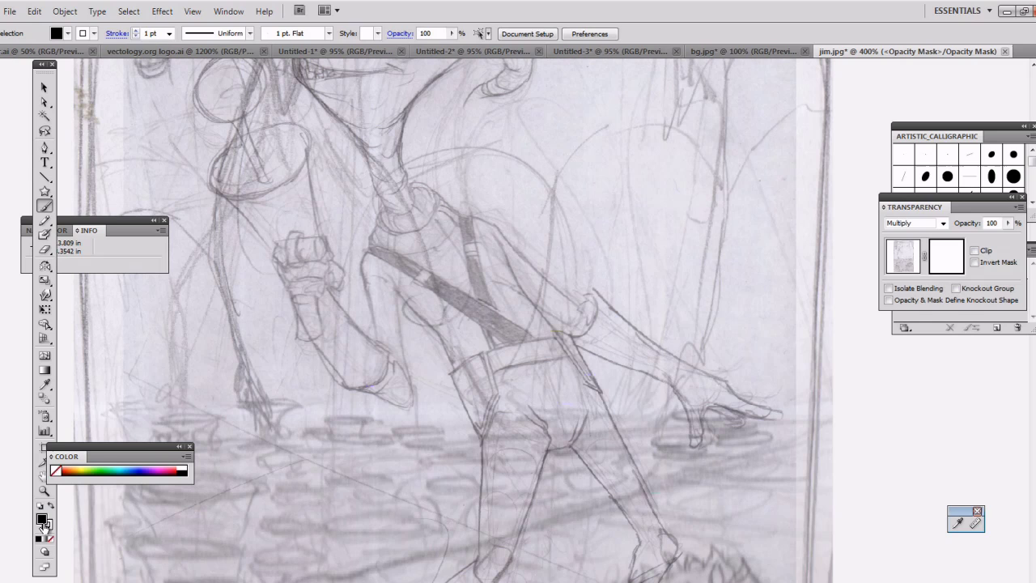
left_click(50, 540)
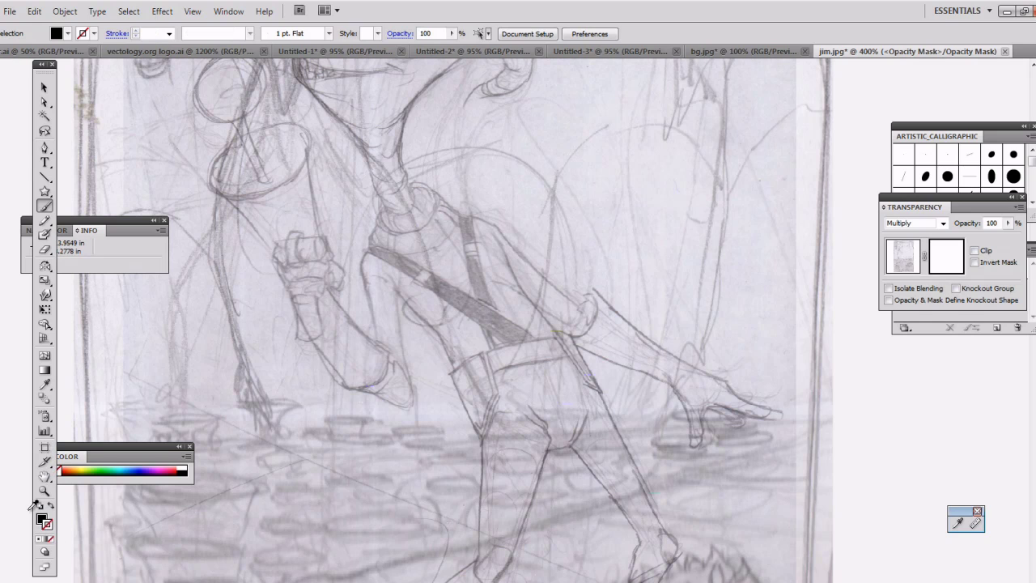
left_click(183, 474)
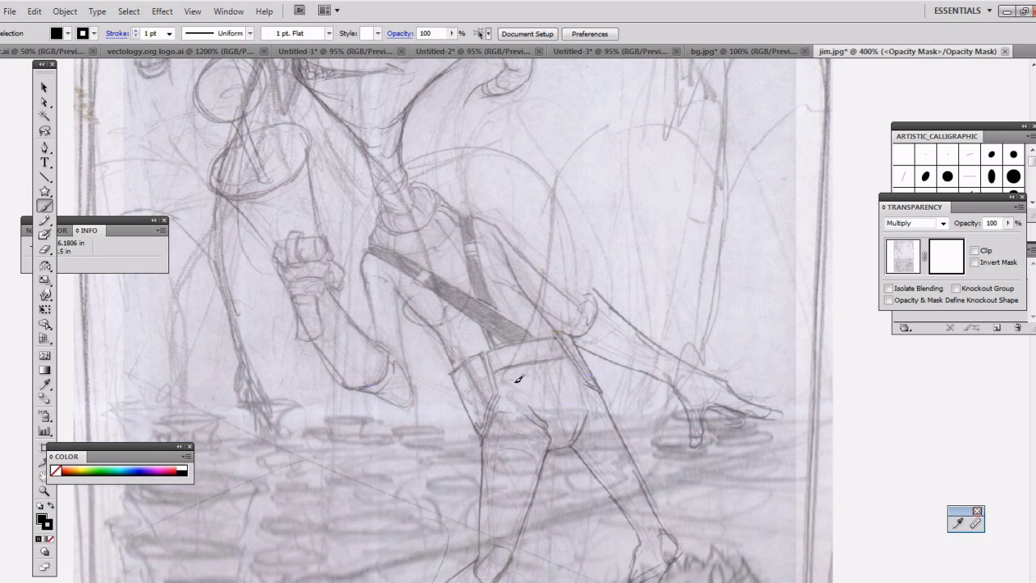
Brush black mask strokes across the torso and along the strap edge.
mouse_move(502, 355)
left_mouse_down()
mouse_move(504, 325)
mouse_move(498, 346)
left_mouse_up()
left_click_drag(474, 294, 485, 364)
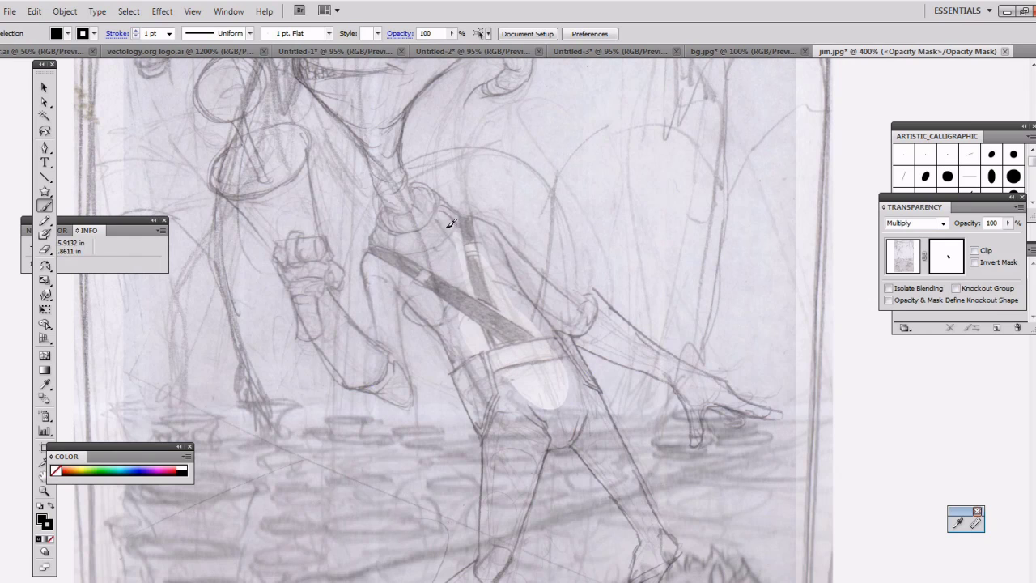
mouse_move(451, 225)
left_mouse_down()
mouse_move(488, 325)
mouse_move(437, 305)
left_mouse_up()
left_click_drag(438, 261, 479, 275)
left_click_drag(418, 204, 485, 273)
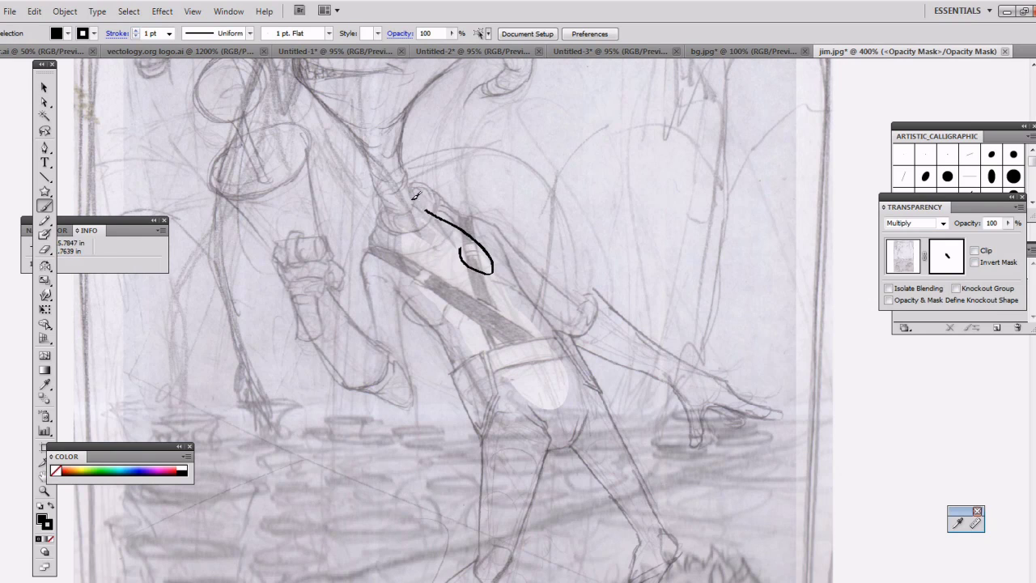
mouse_move(400, 220)
left_mouse_down()
mouse_move(446, 264)
mouse_move(524, 284)
left_mouse_up()
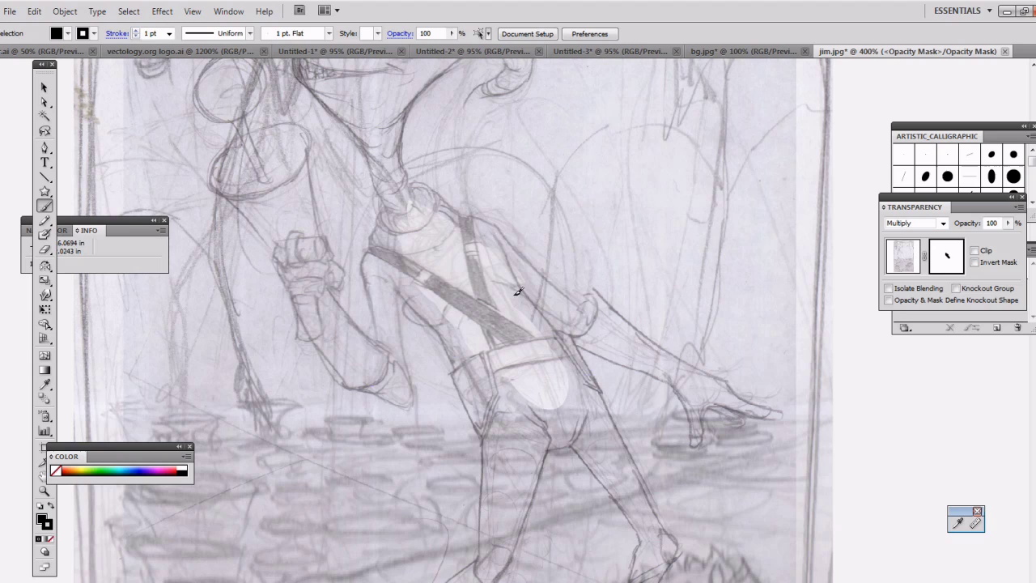
left_click_drag(478, 258, 584, 339)
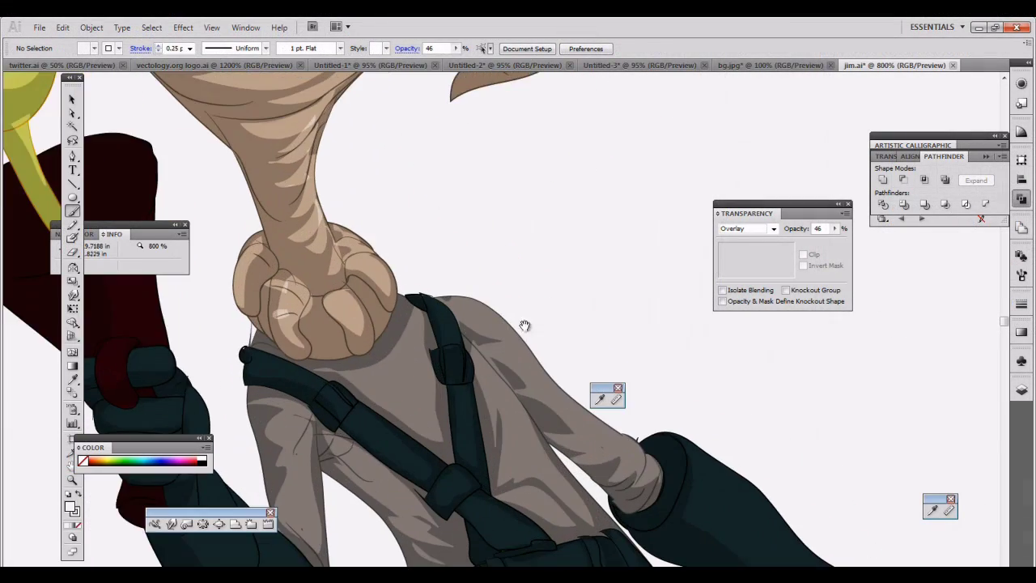
Paint a white highlight stroke over the outstretched glove and deselect it.
left_click_drag(524, 326, 342, 196)
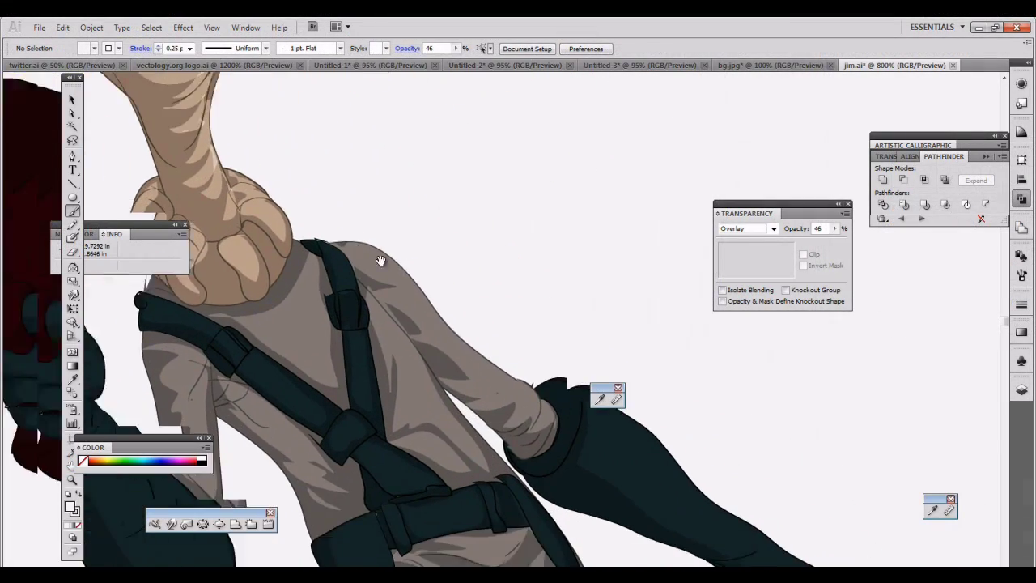
mouse_move(510, 352)
left_mouse_down()
mouse_move(488, 429)
mouse_move(537, 403)
left_mouse_up()
left_click_drag(573, 448, 557, 441)
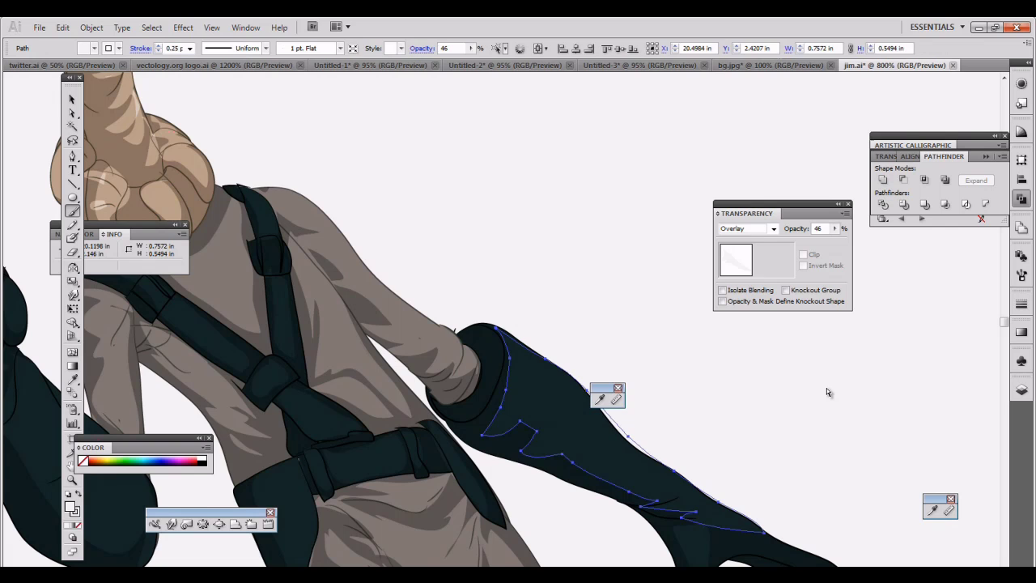
key("ctrl+shift+a")
Zoom and pan across the torso, belt and whole figure, ending on the head.
left_click(695, 430, "alt")
left_click(340, 346)
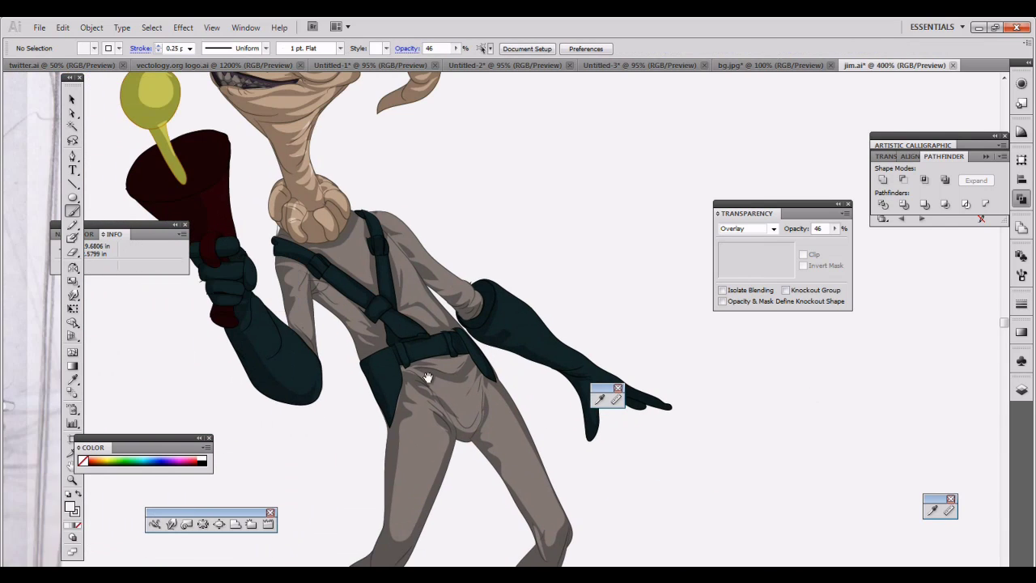
left_click(429, 376)
left_click(424, 342)
mouse_move(405, 331)
left_mouse_down()
mouse_move(446, 407)
mouse_move(257, 461)
left_mouse_up()
left_click_drag(459, 410, 371, 309)
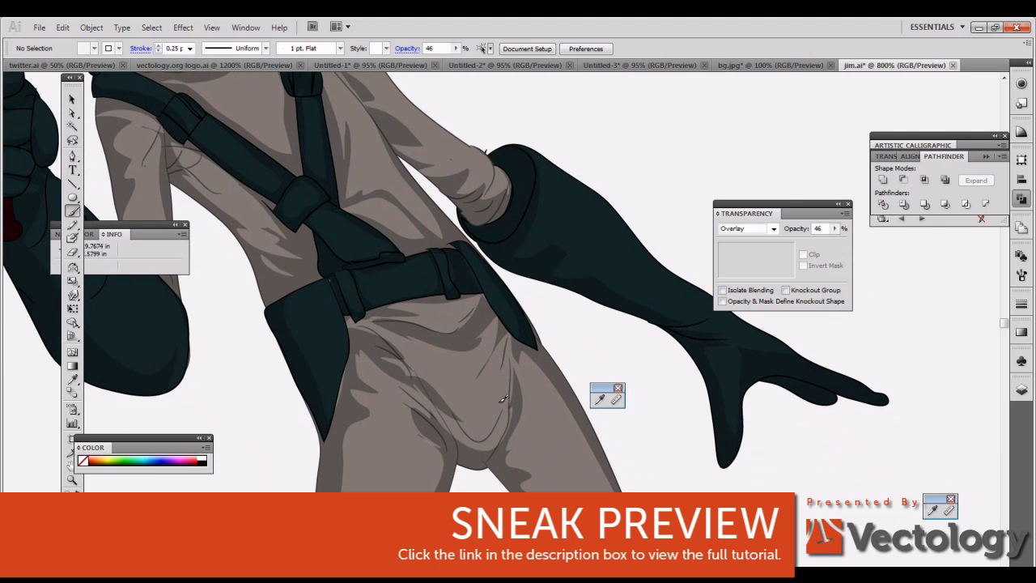
left_click(503, 393, "alt")
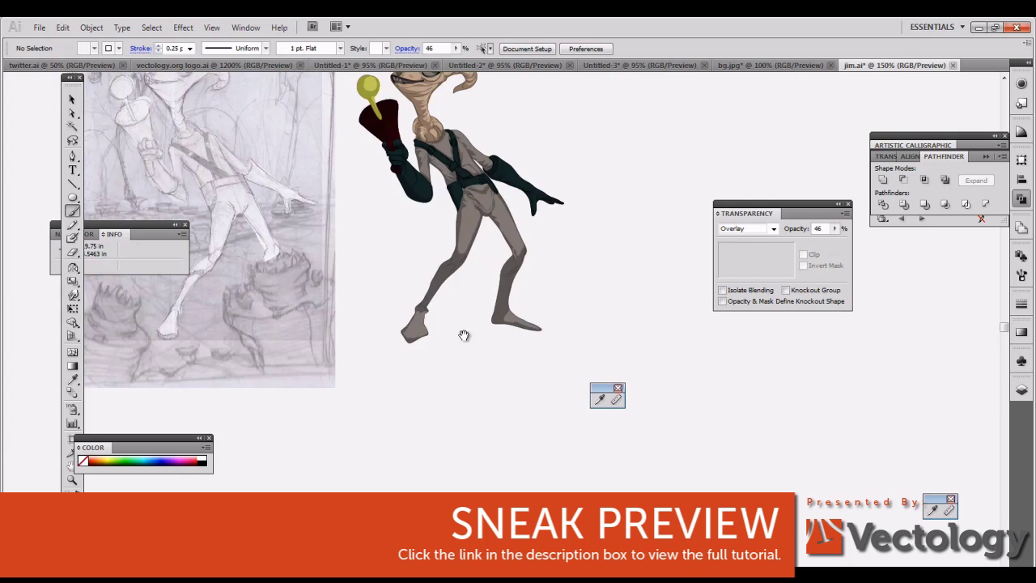
left_click(466, 336, "alt")
left_click(467, 223)
Smooth the forehead highlight's edge with a warping tool, then deselect it.
left_click(497, 255)
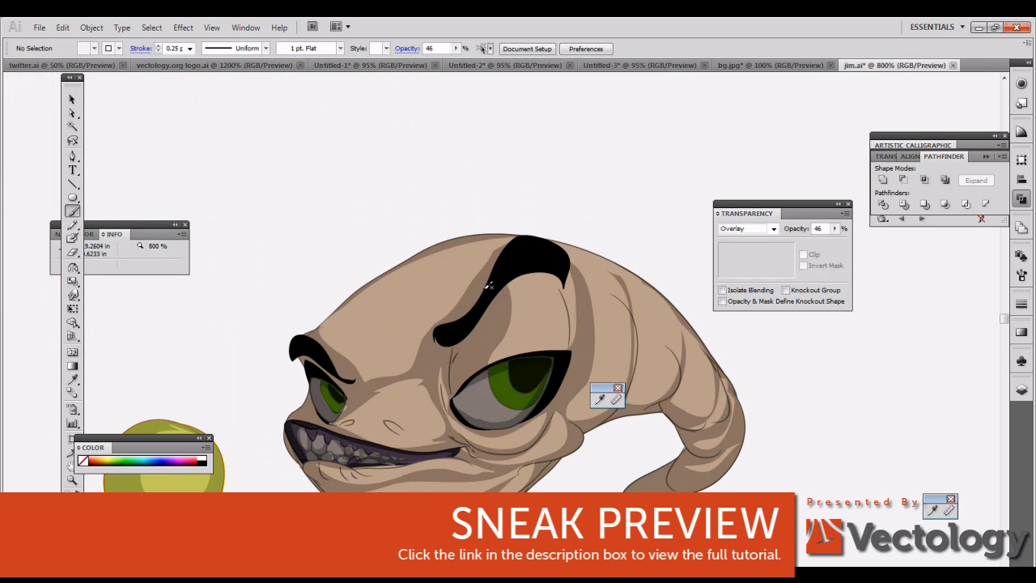
left_click(387, 322, "ctrl")
left_click(72, 295)
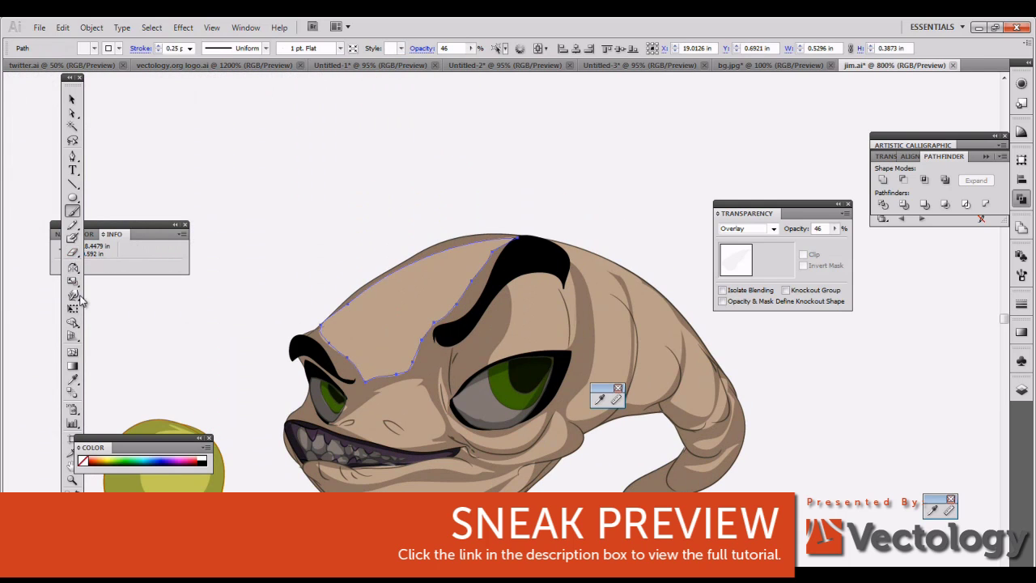
left_click_drag(315, 278, 372, 242)
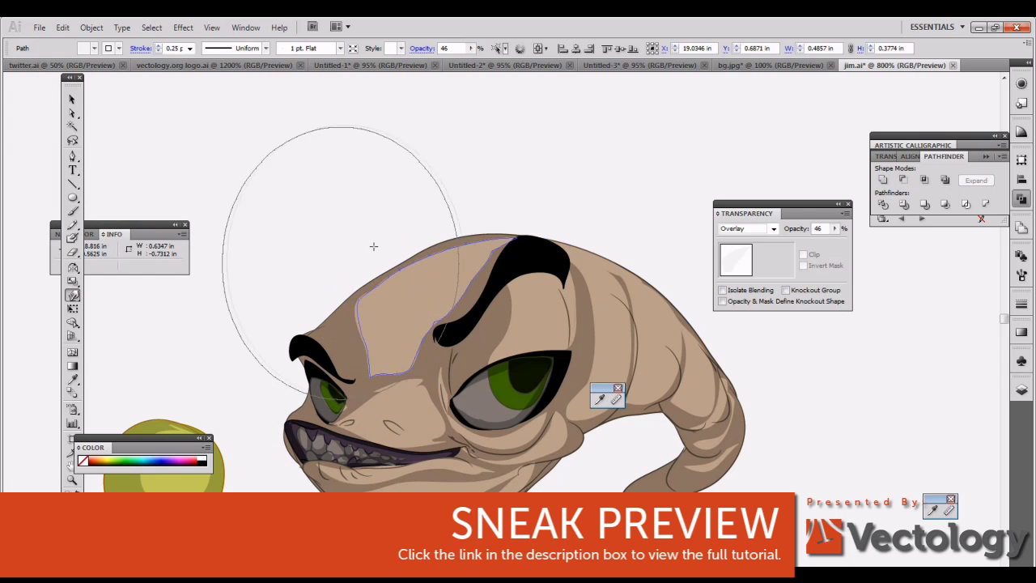
left_click(137, 170, "ctrl")
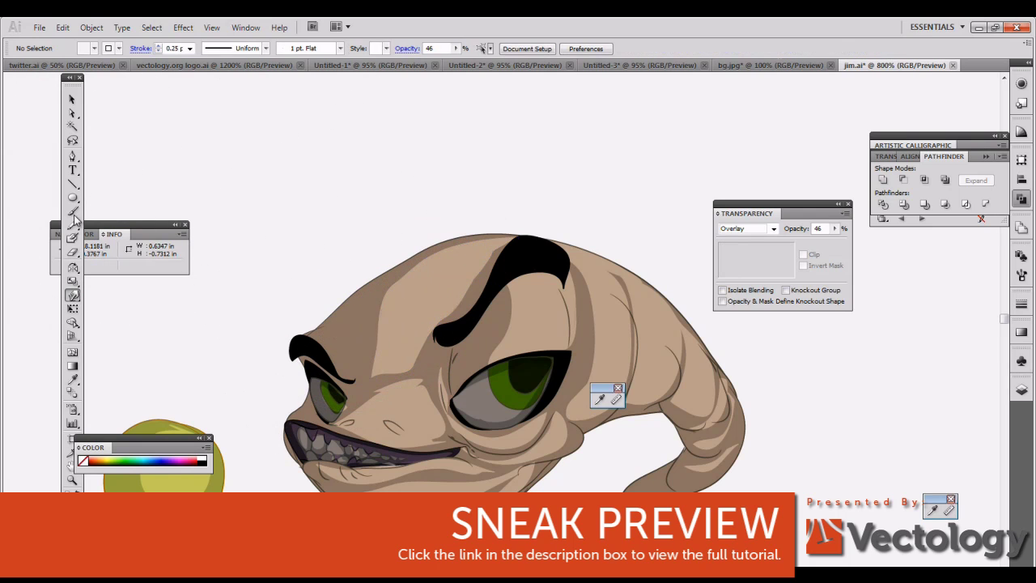
Brush a light forehead highlight, then zoom out to view the body, legs and feet.
key("b")
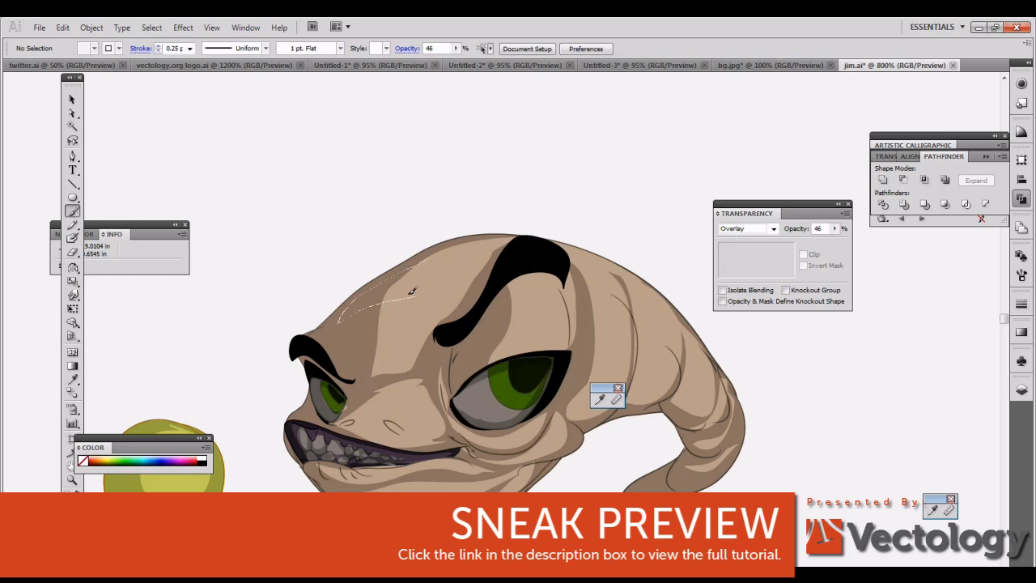
mouse_move(412, 290)
left_mouse_down()
mouse_move(378, 314)
mouse_move(470, 306)
left_mouse_up()
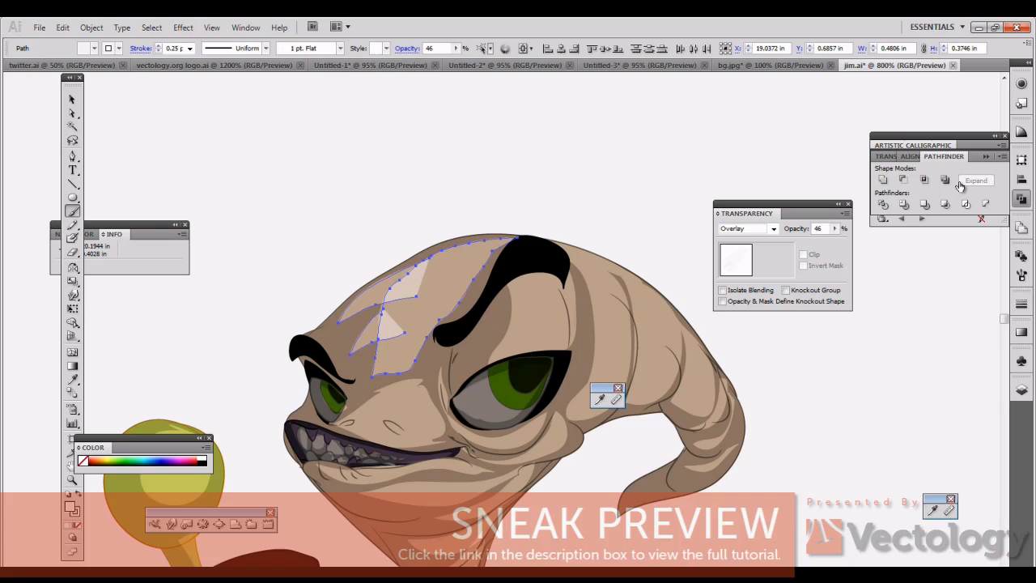
key("ctrl+shift+a")
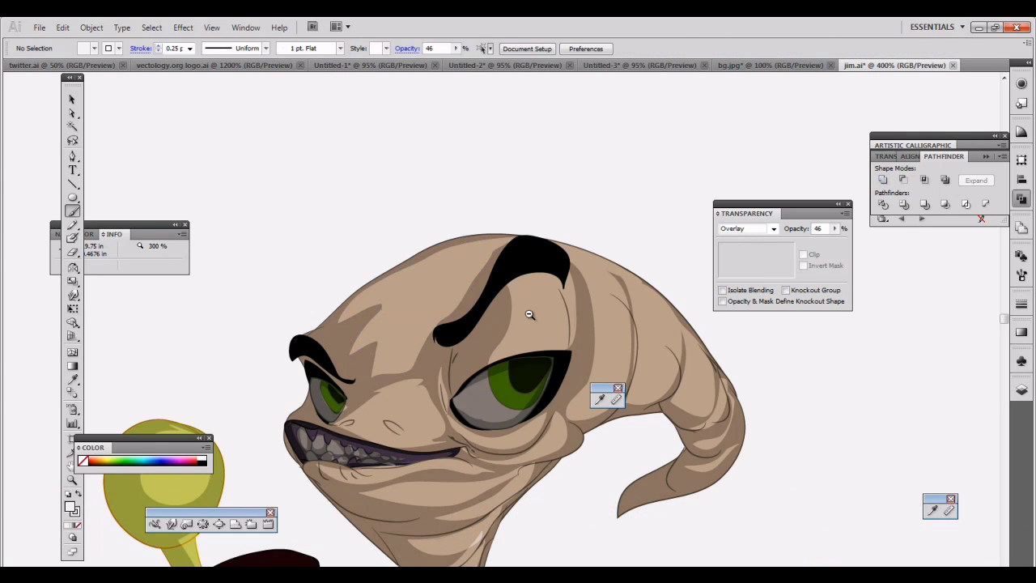
left_click(529, 314, "alt")
left_click_drag(466, 453, 465, 187)
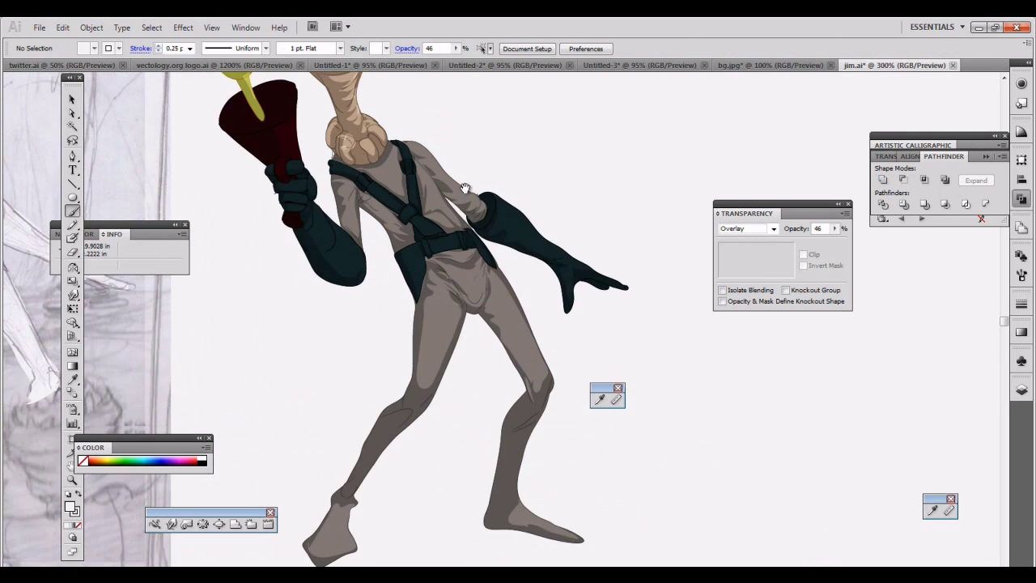
left_click_drag(551, 461, 523, 365)
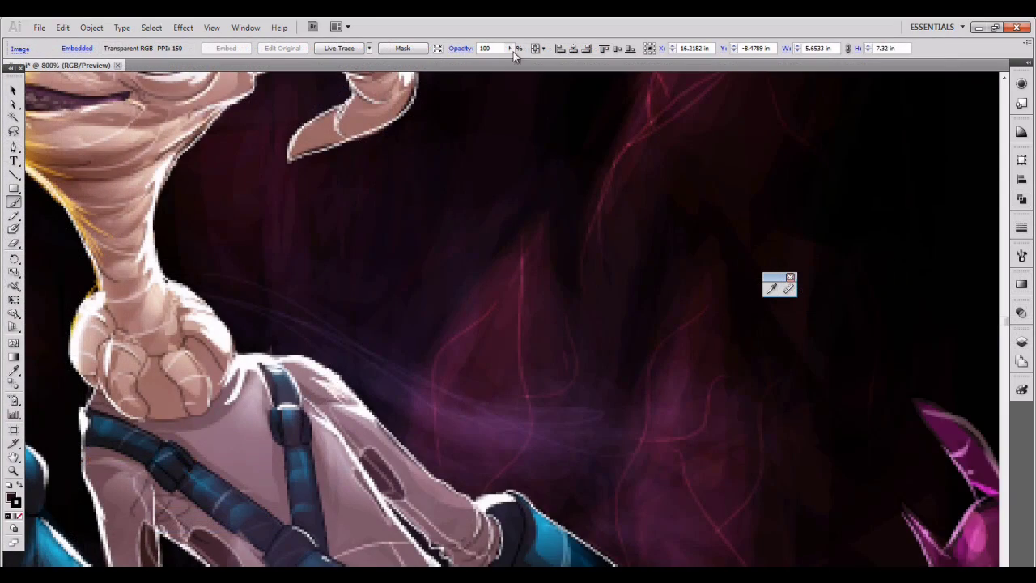
Eyedrop a dark magenta from the cave with the Layers panel open.
key("ctrl+shift+a")
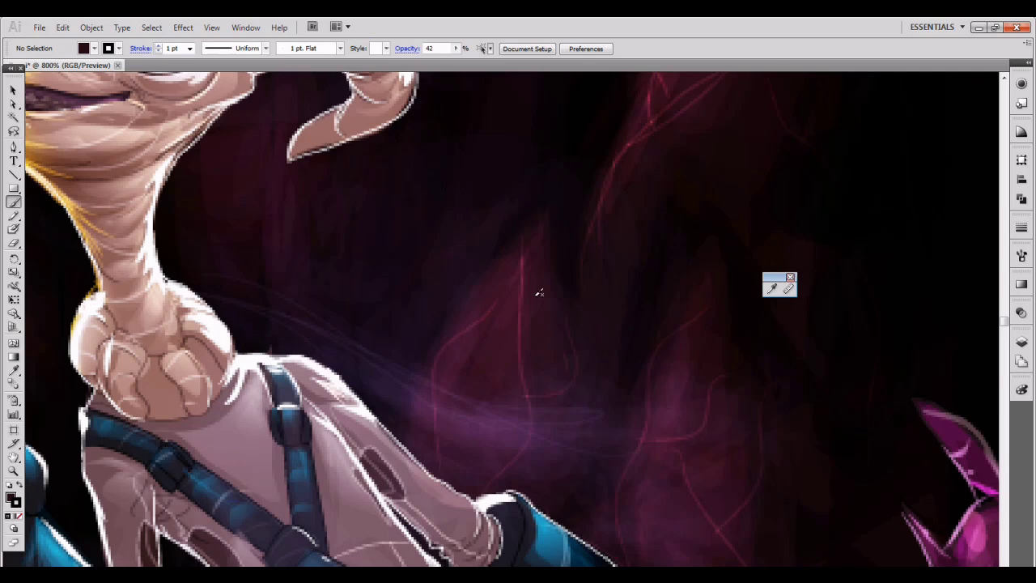
left_click(772, 288)
scroll(725, 256, "up", 2)
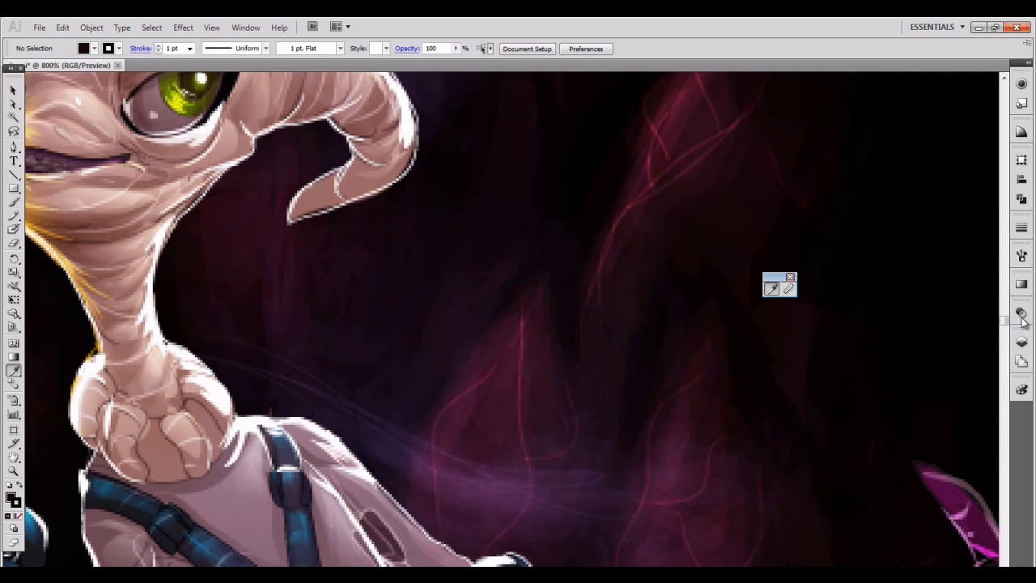
left_click(1022, 313)
left_click(1021, 341)
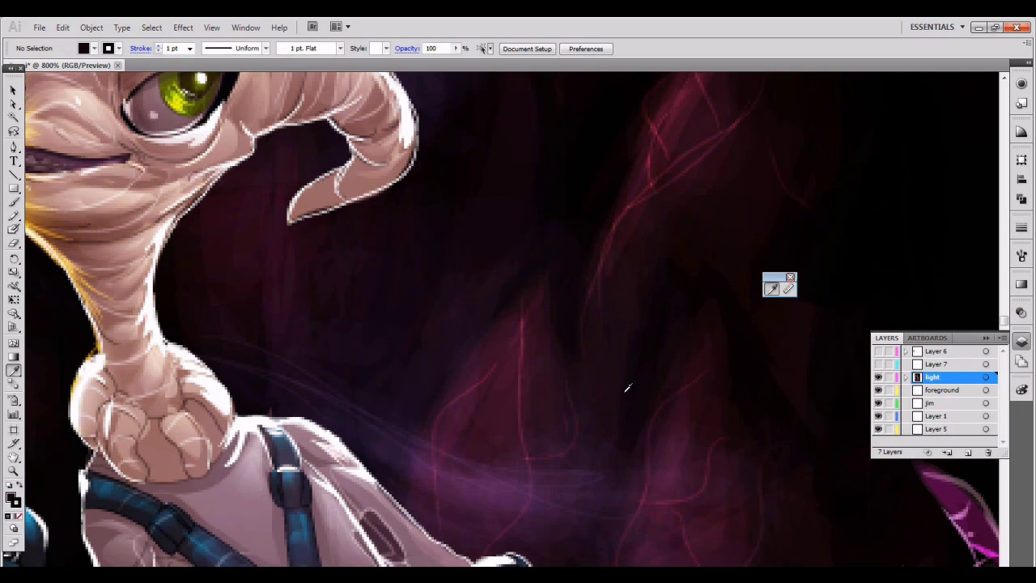
left_click(464, 351)
left_click(583, 356)
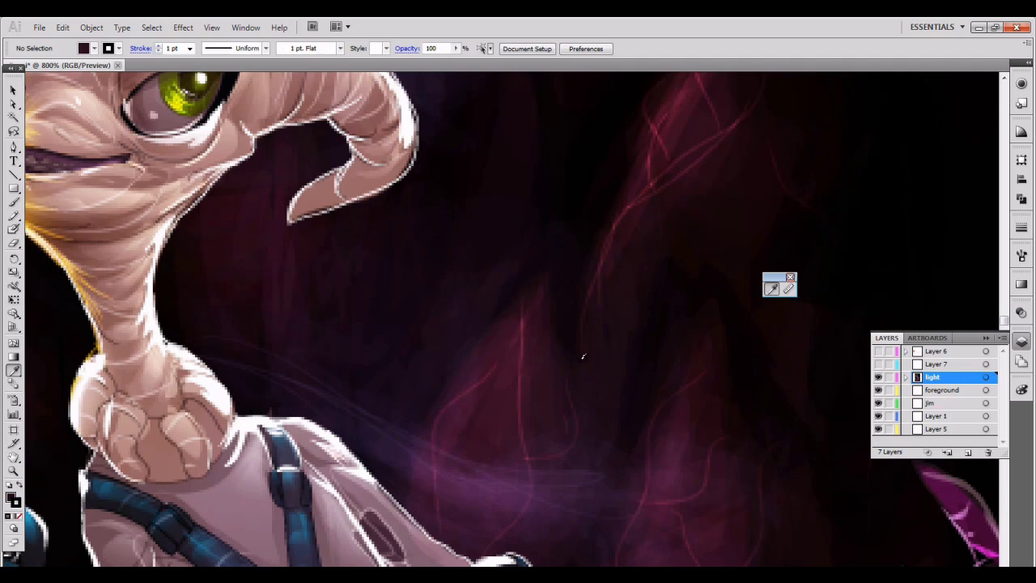
Paint a looping stroke and a slanted stroke on the cave rock at 41% opacity.
left_click(20, 522)
left_click(13, 202)
left_click_drag(468, 398, 534, 402)
left_click_drag(470, 49, 435, 60)
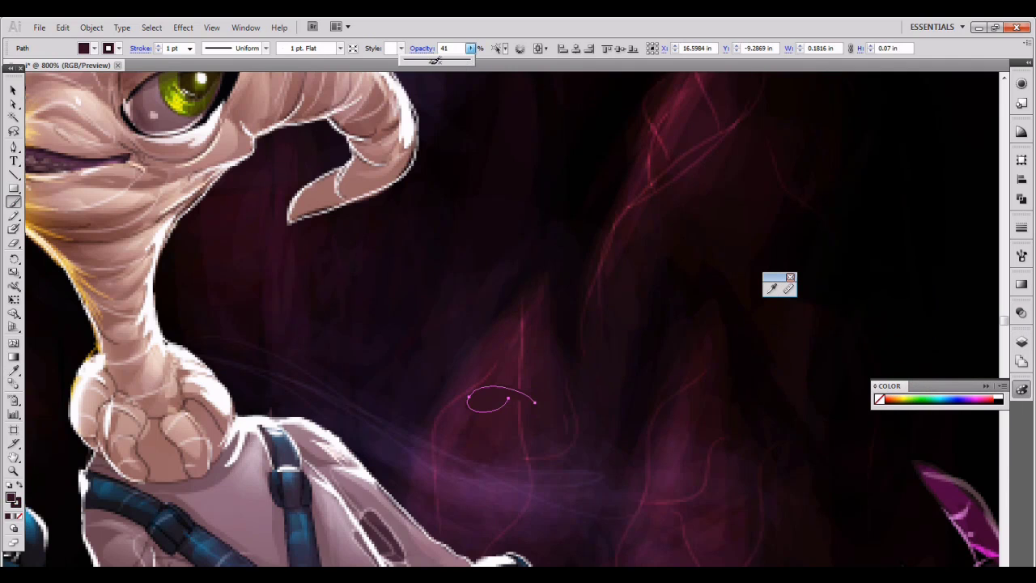
left_click_drag(522, 319, 484, 374)
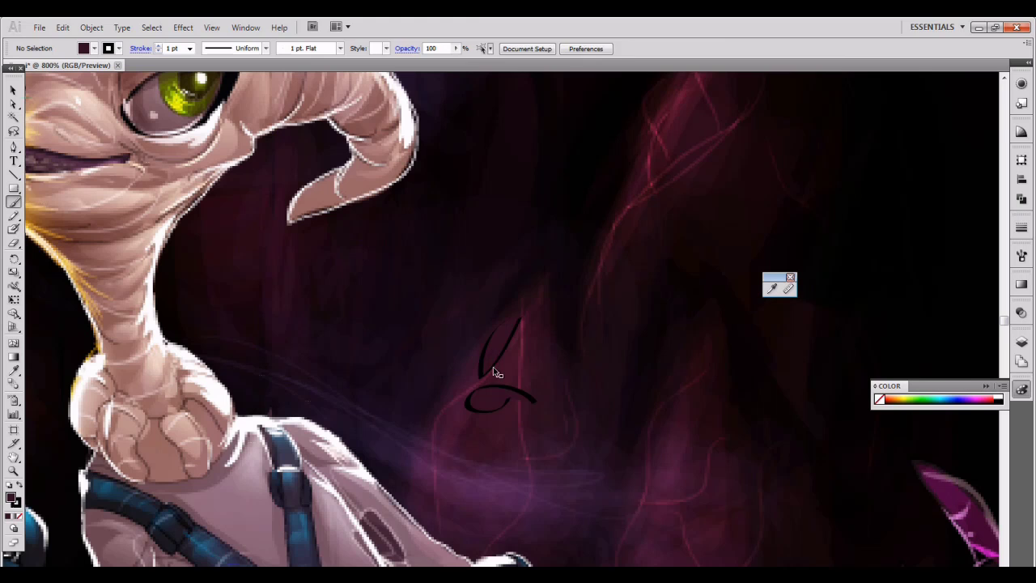
Make both strokes 0.25 pt with no outline, 24% opacity, and a sampled cave fill.
key("ctrl+a")
left_click(340, 49)
left_click(190, 48)
left_click(174, 62)
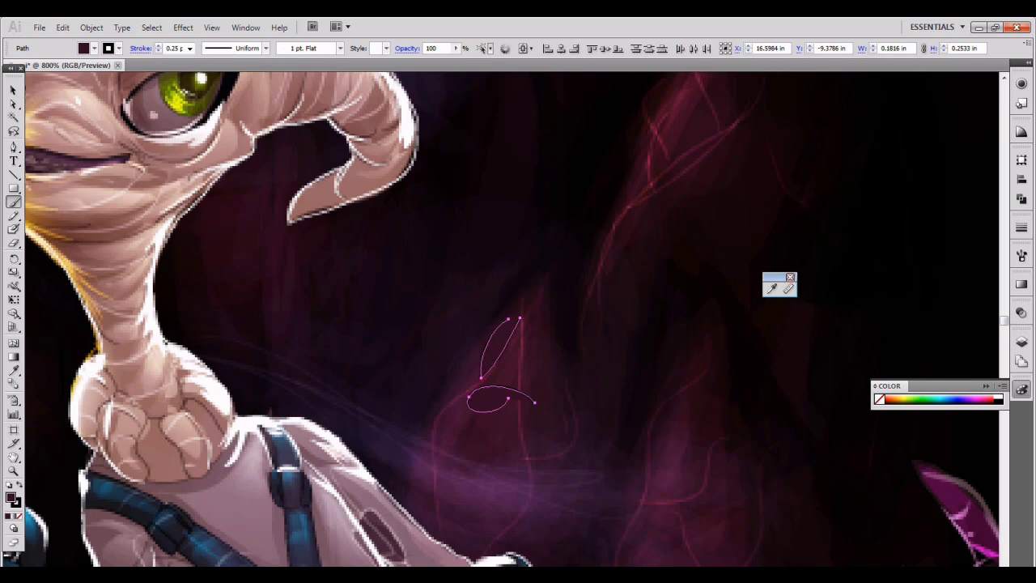
left_click(22, 525)
left_click(454, 49)
left_click_drag(461, 72, 409, 72)
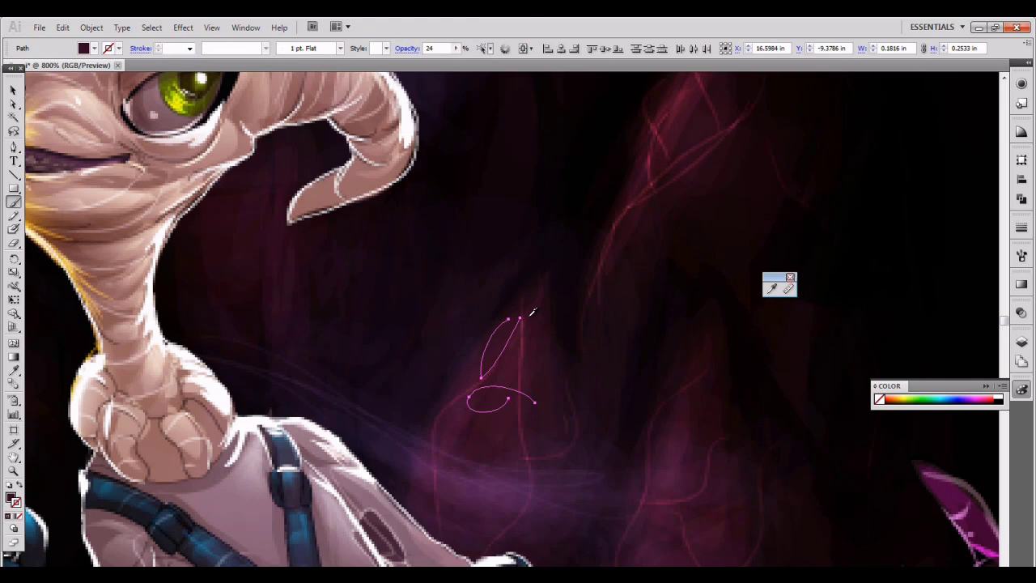
key("i")
left_click(638, 193)
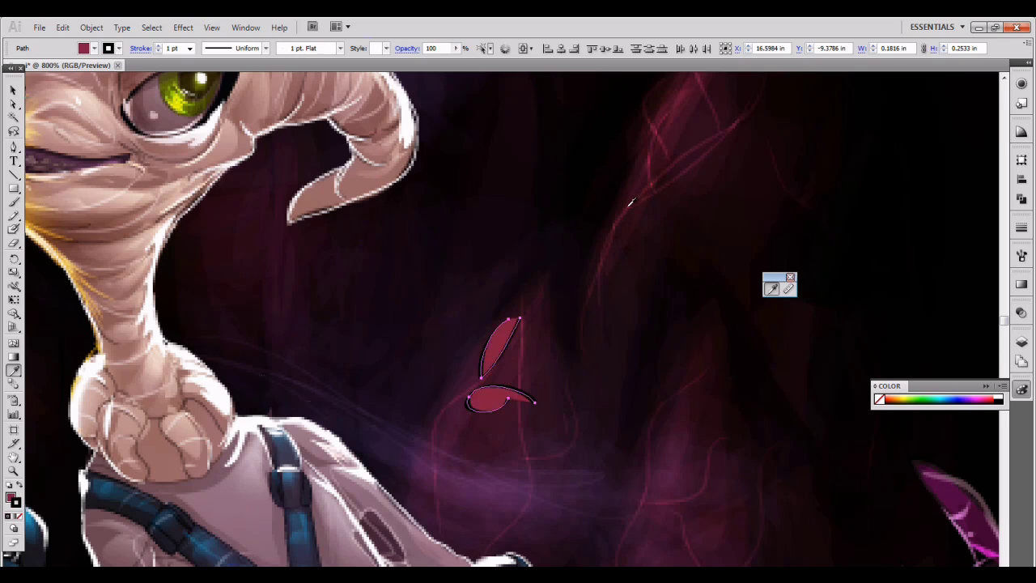
scroll(643, 197, "up", 5)
Remove the selected shapes' outline and fade them to 12% opacity.
key("slash")
key("m")
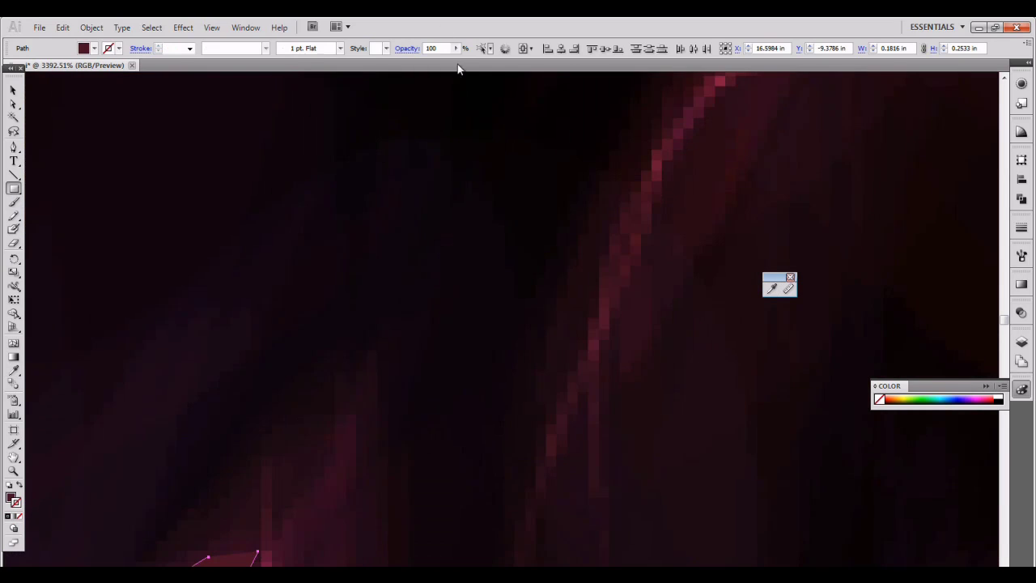
left_click(455, 48)
left_click_drag(461, 72, 400, 72)
Paint soft diagonal strokes along the cave rock at about 38% brush opacity.
key("b")
key("ctrl+shift+a")
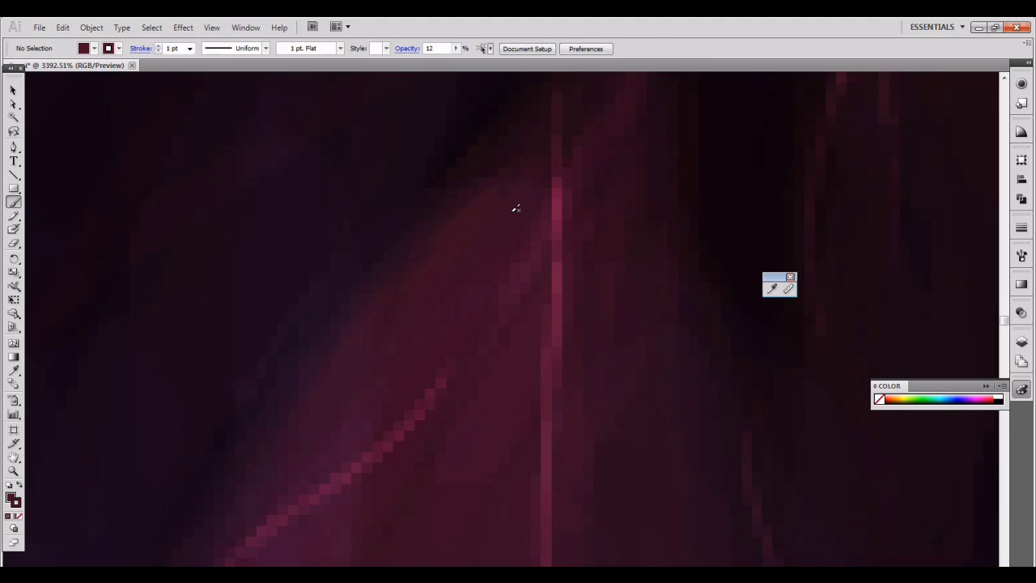
scroll(629, 290, "down", 4)
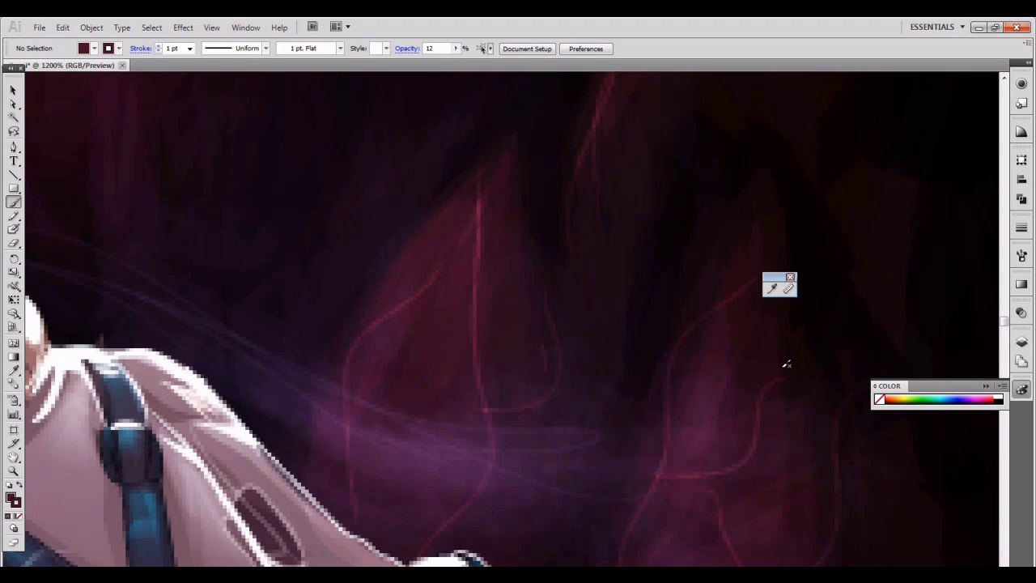
scroll(553, 378, "down", 3)
scroll(451, 351, "up", 3)
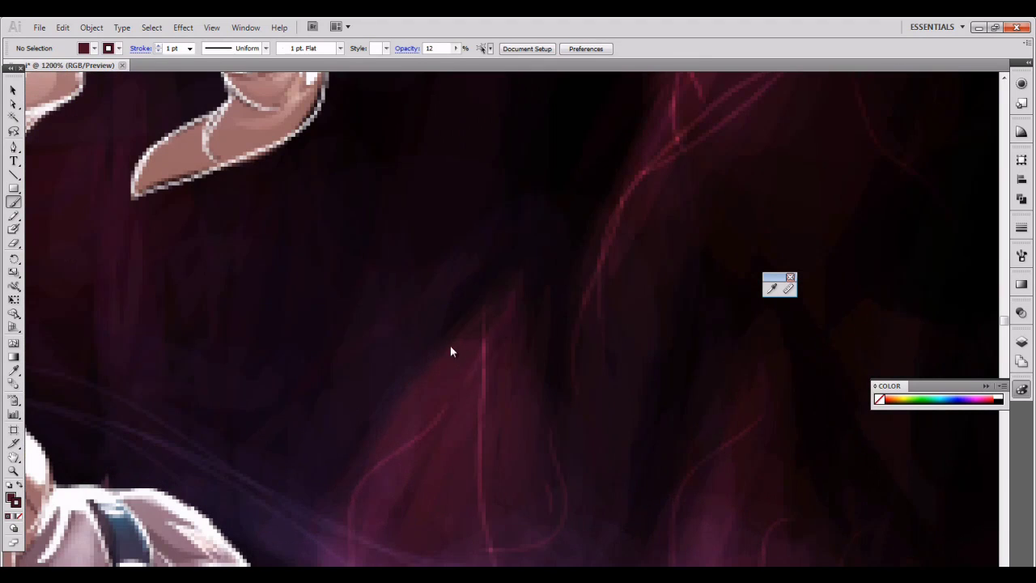
left_click_drag(457, 49, 404, 63)
left_click_drag(458, 345, 495, 285)
key("ctrl+z")
left_click_drag(457, 48, 451, 62)
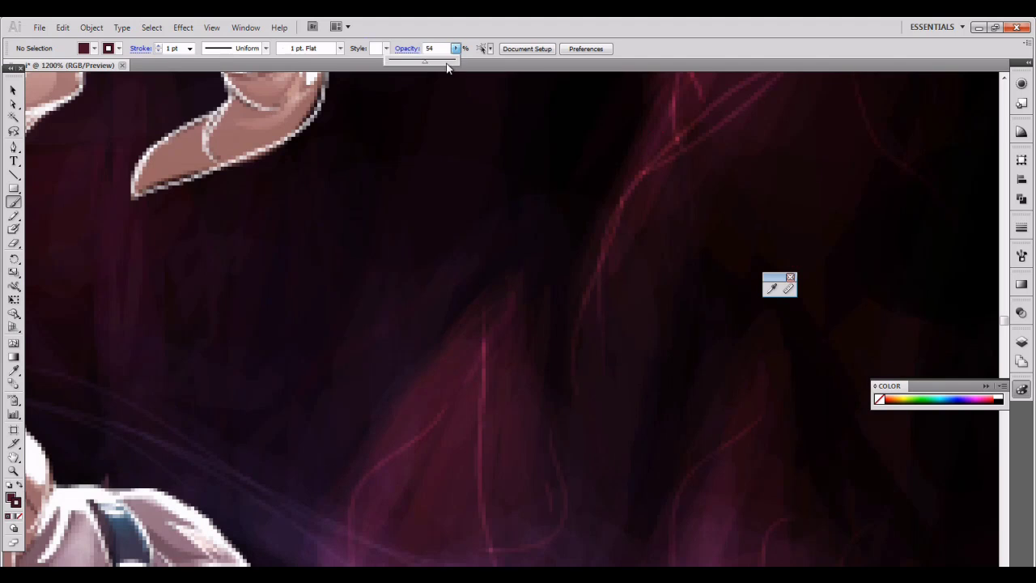
left_click_drag(476, 306, 434, 342)
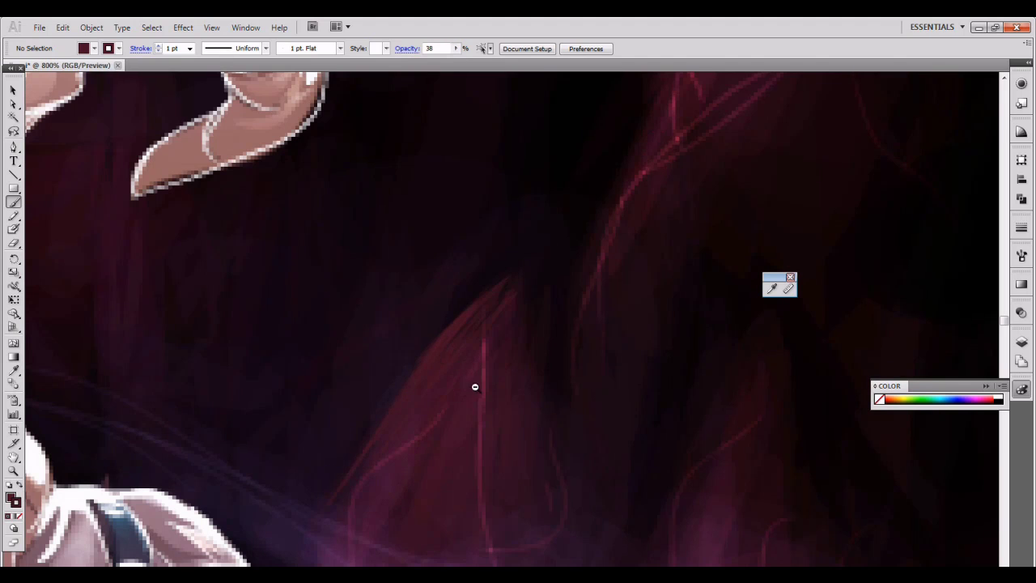
Lower the brush opacity to 21% and set the stroke weight to 0.25 pt.
scroll(469, 334, "down", 3)
left_click_drag(486, 269, 505, 198)
left_click_drag(456, 49, 421, 62)
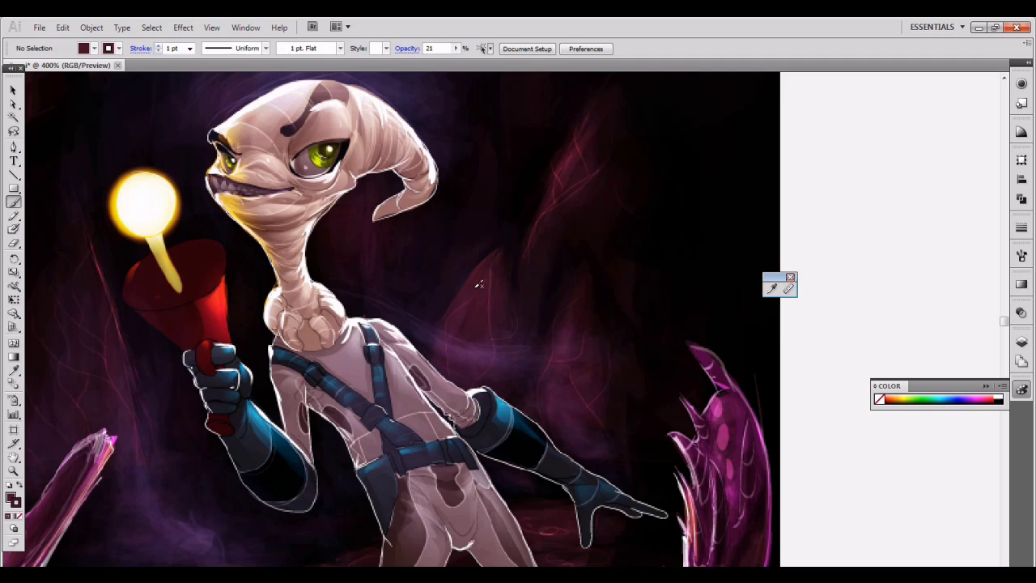
scroll(434, 331, "up", 4)
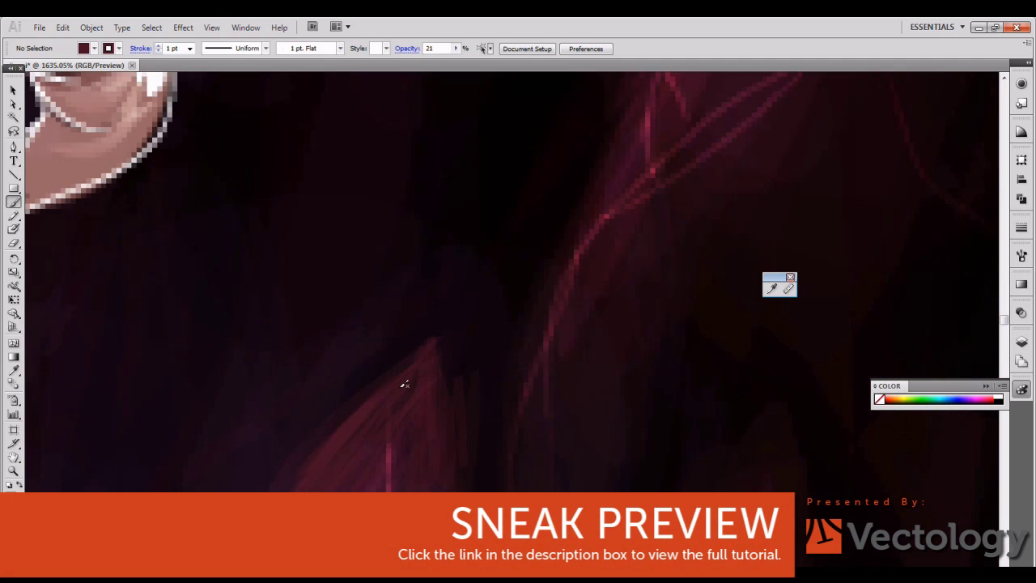
left_click(188, 49)
scroll(634, 429, "down", 4)
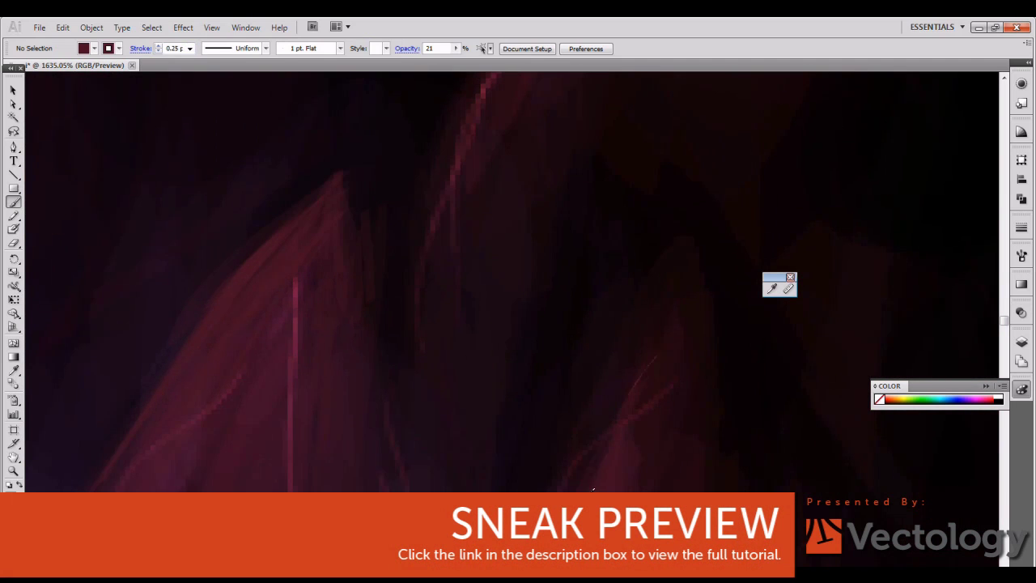
scroll(617, 446, "down", 5)
Open a second window of jim.ai and tile both views side by side.
left_click(253, 32)
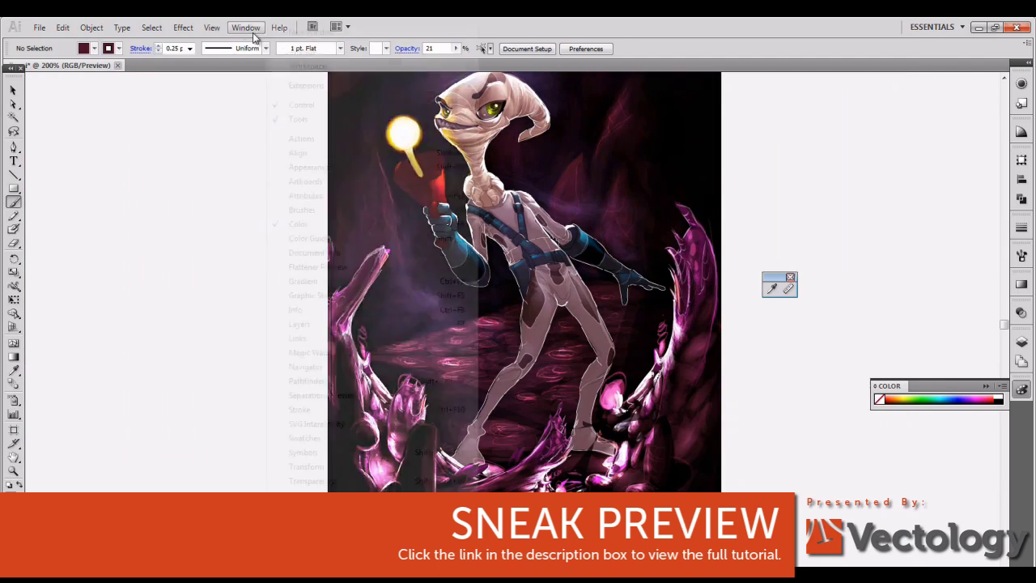
left_click(308, 37)
left_click(245, 28)
left_click(154, 76)
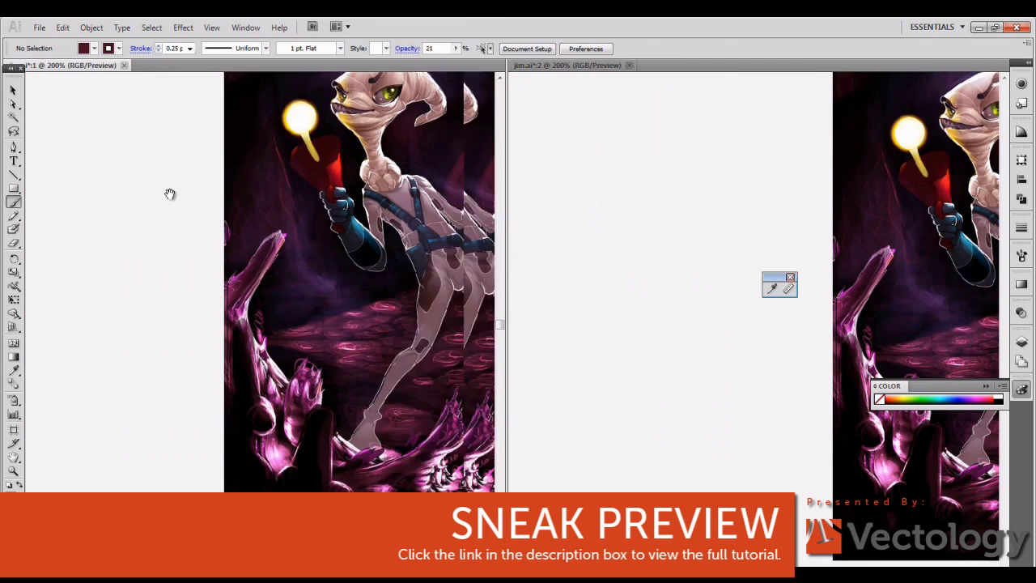
Zoom the second view into the cave and paint faint 12% strokes up the rock.
scroll(318, 276, "up", 3)
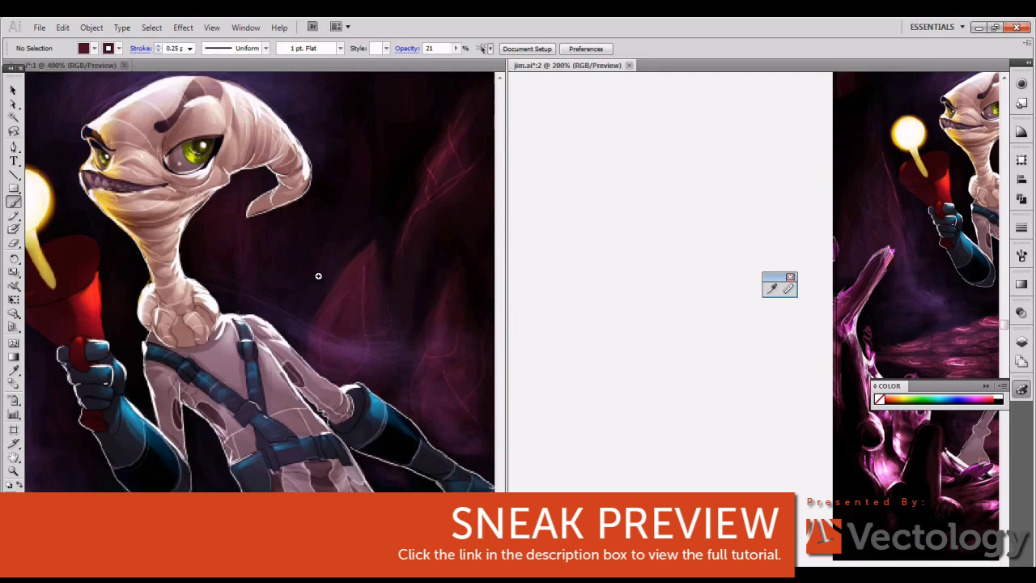
scroll(318, 276, "down", 1)
scroll(329, 296, "down", 1)
left_click_drag(505, 235, 343, 242)
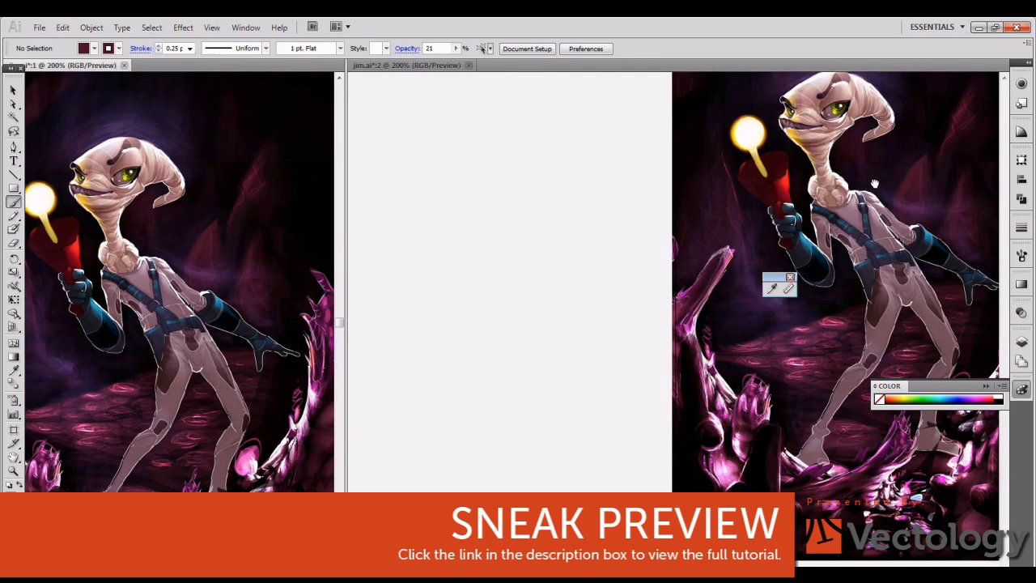
left_click_drag(874, 184, 603, 184)
scroll(528, 211, "up", 5)
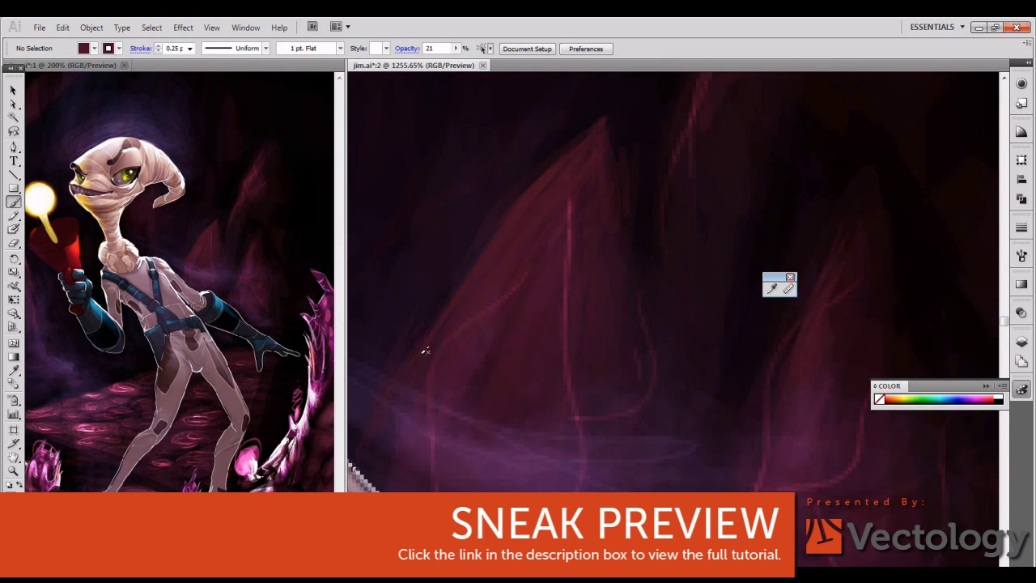
left_click_drag(387, 439, 440, 402)
left_click_drag(554, 310, 608, 148)
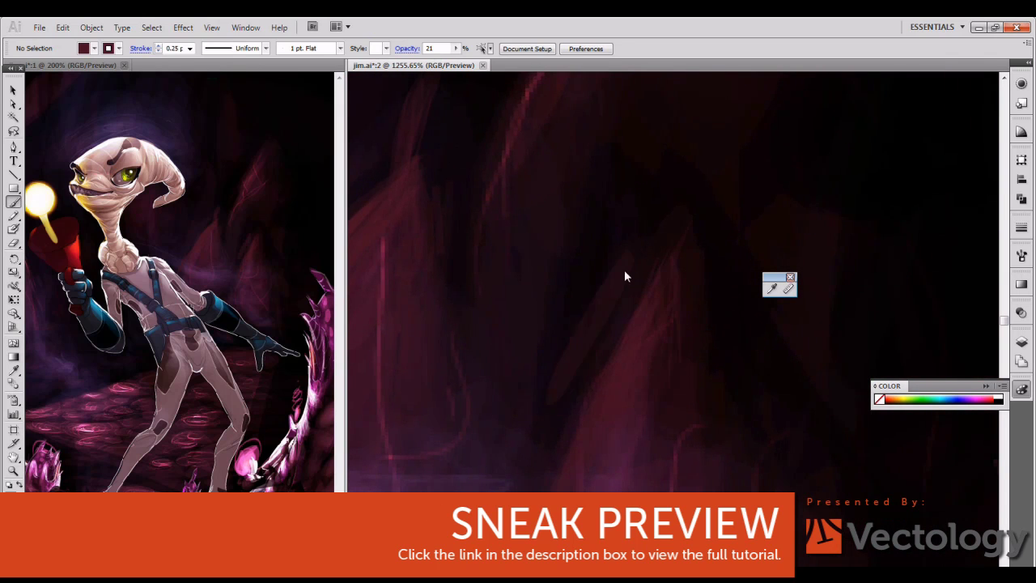
left_click(455, 48)
left_click_drag(598, 349, 606, 319)
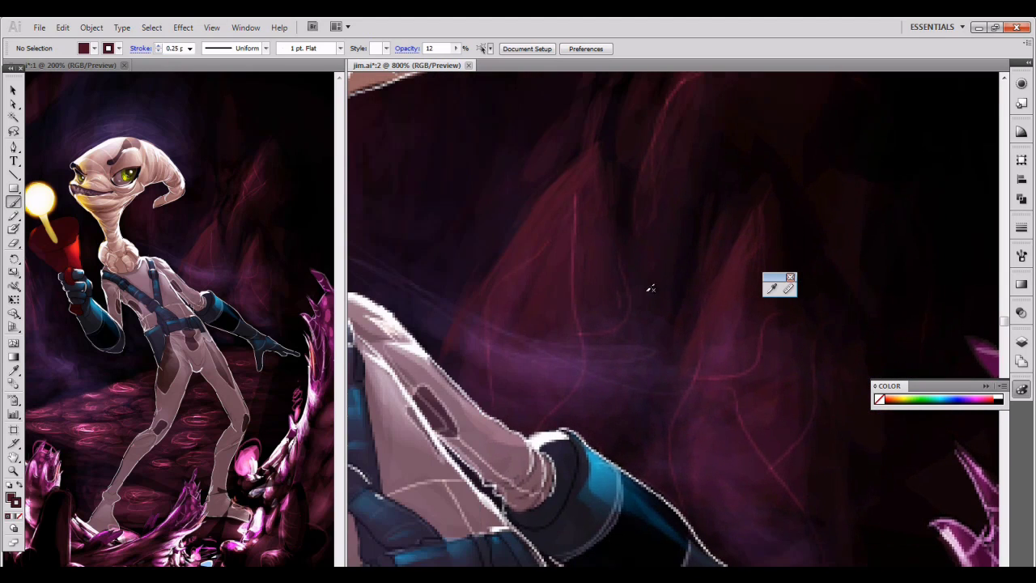
Set fill and stroke to cyan and draw a thin line beside Jim's neck.
left_click(886, 396)
left_click(922, 398)
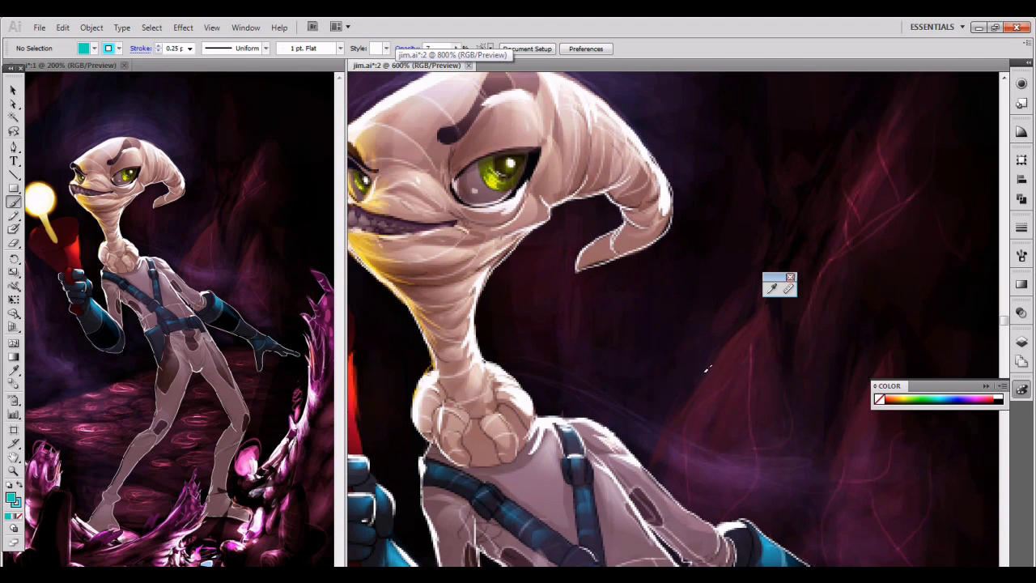
left_click_drag(706, 369, 635, 453)
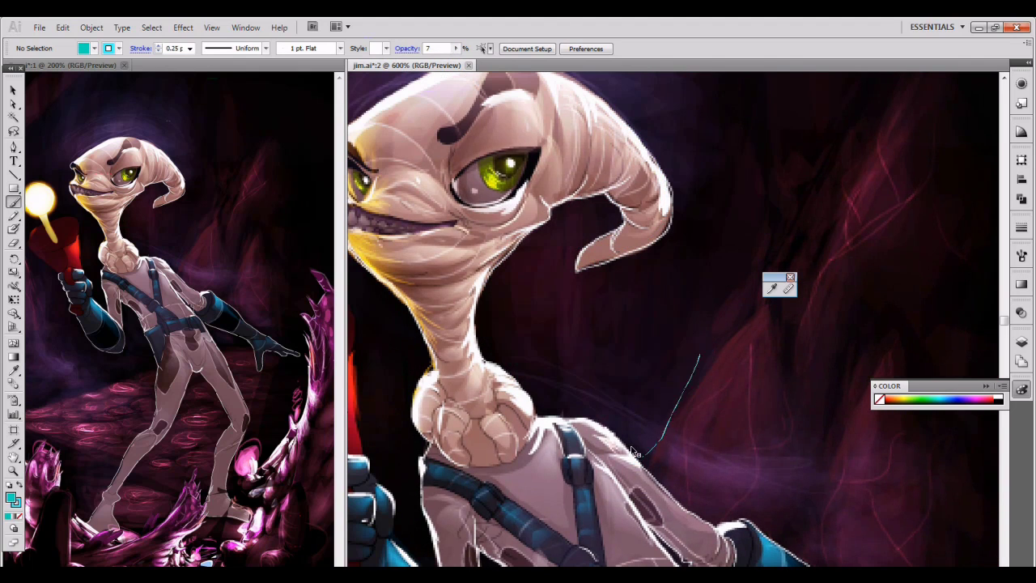
Blend the cyan line in Screen mode at 2% opacity and add a faint glow near the head.
left_click(1021, 312)
left_click(904, 323)
left_click(899, 405)
left_click(992, 323)
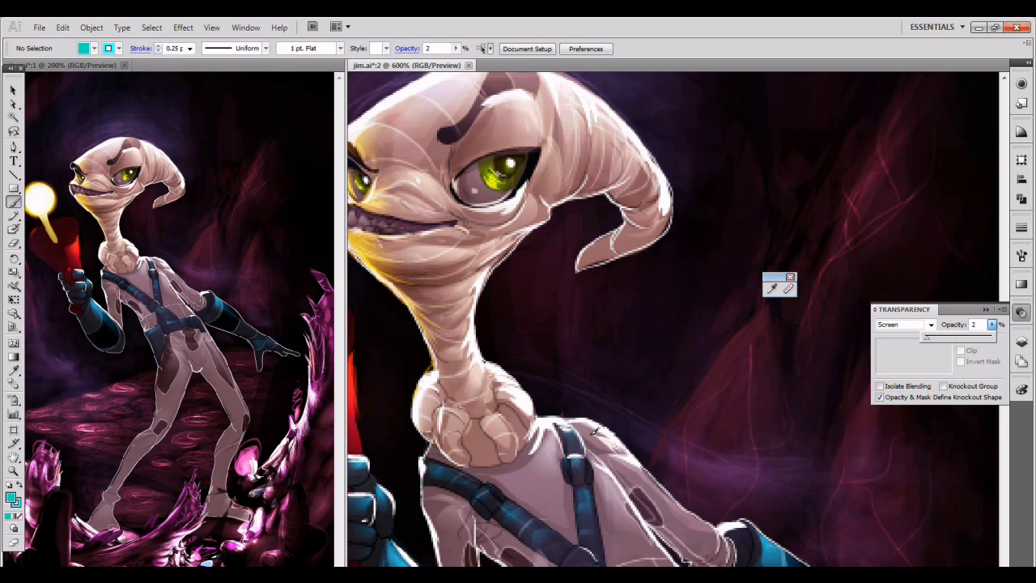
left_click_drag(671, 340, 716, 245)
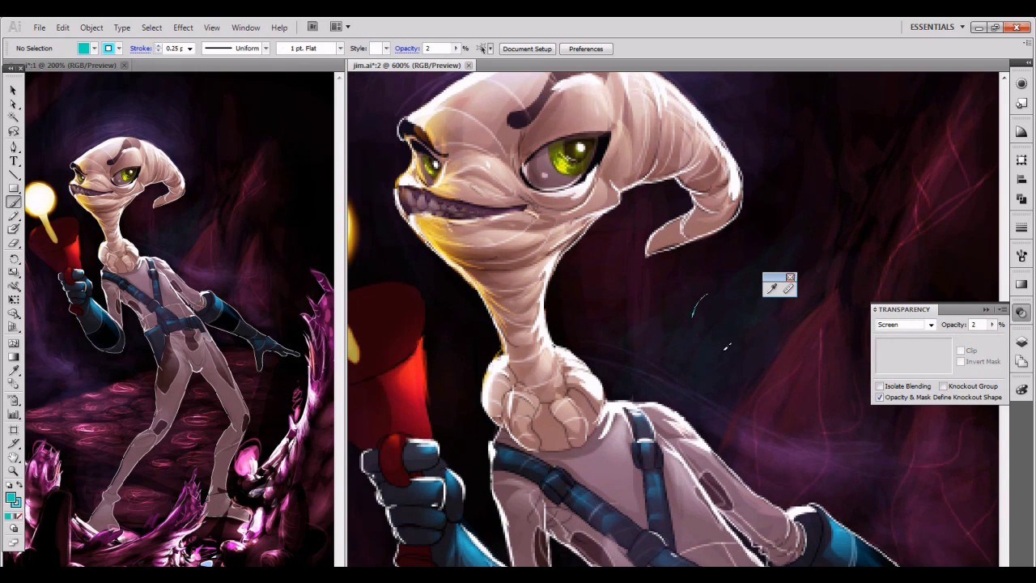
mouse_move(726, 347)
left_mouse_down()
mouse_move(595, 352)
mouse_move(705, 225)
mouse_move(792, 343)
mouse_move(701, 437)
left_mouse_up()
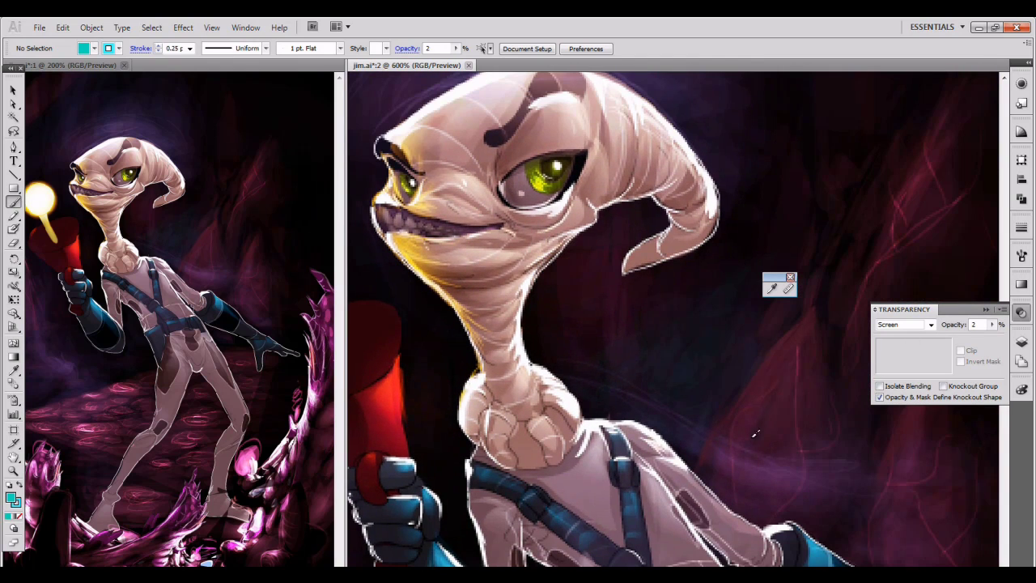